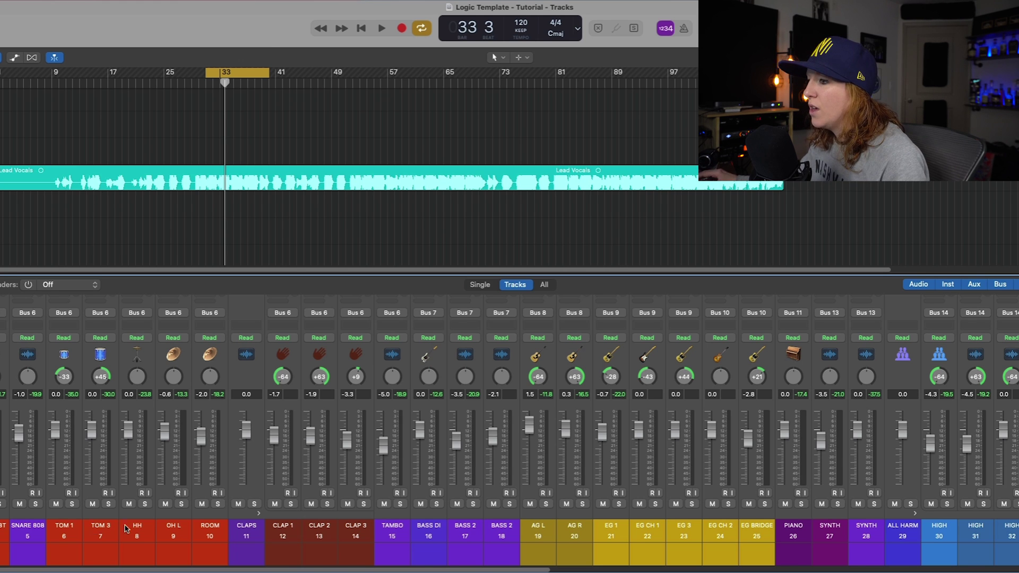
# Review the inserts, bus sends and track groups across the mixer, from the drum channels through to the reverb returns
pyautogui.scroll(10, 53, 423)
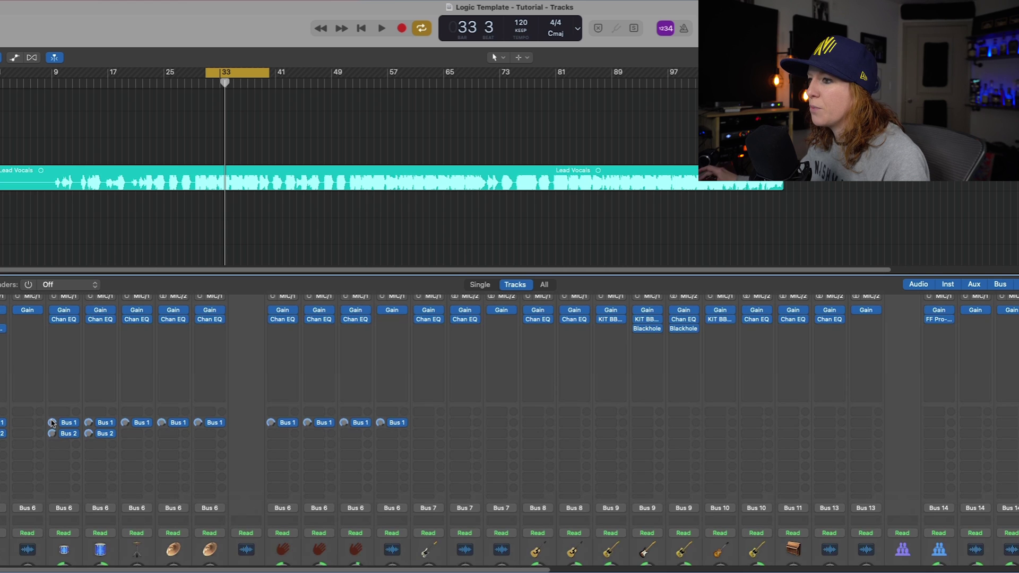
pyautogui.scroll(3, 53, 423)
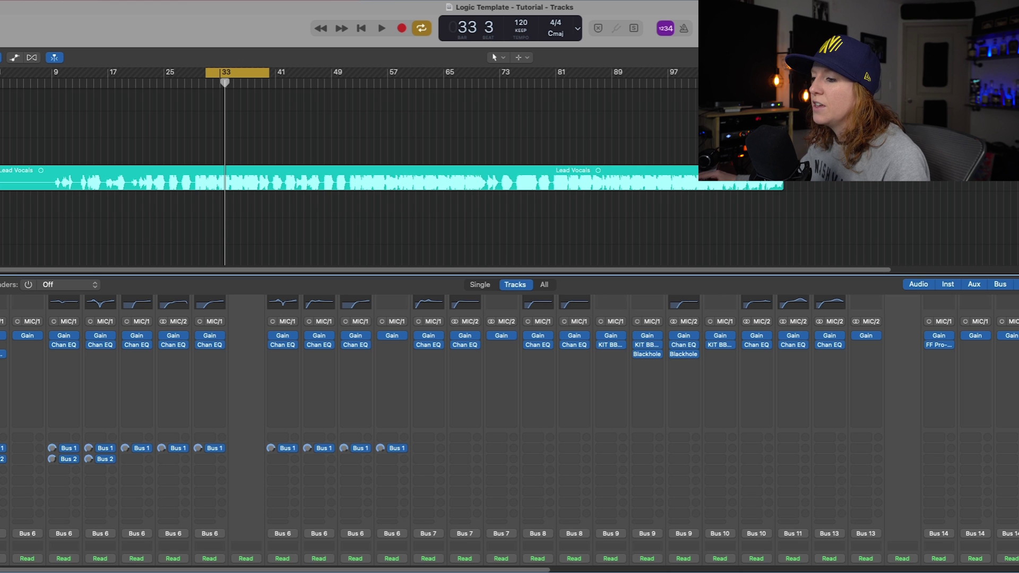
pyautogui.scroll(-8, 236, 411)
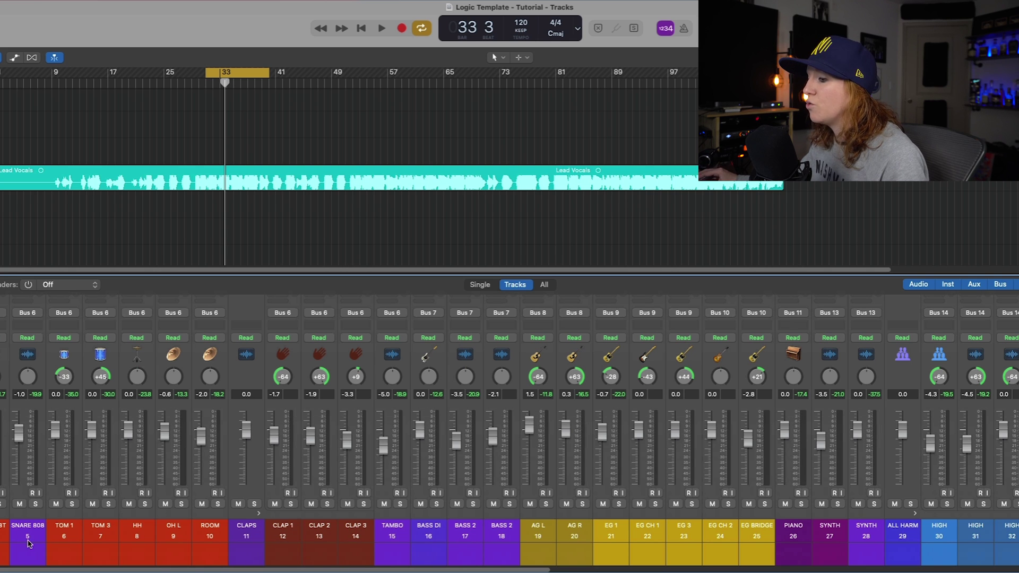
pyautogui.hscroll(2, 425, 542)
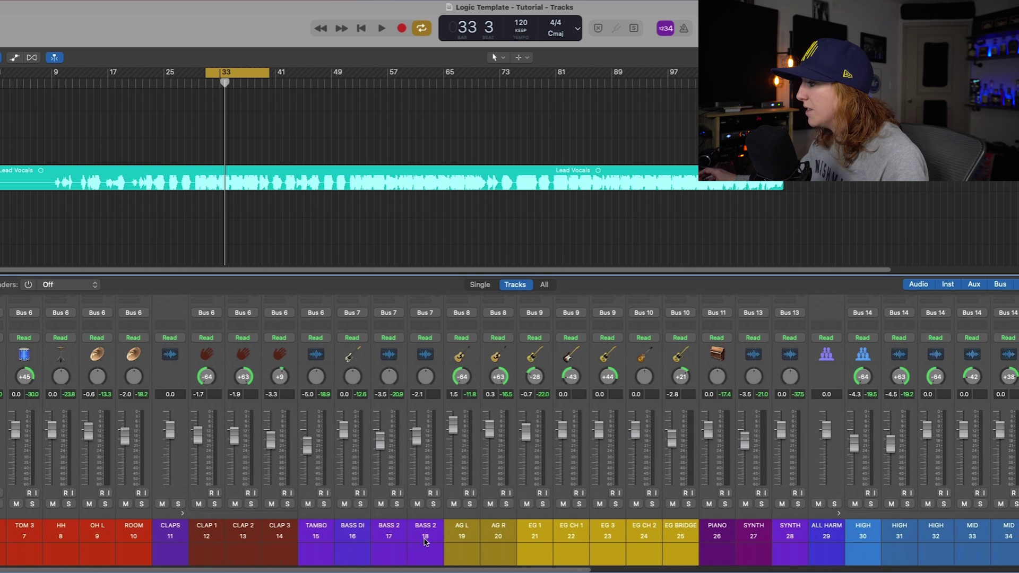
pyautogui.hscroll(6, 425, 541)
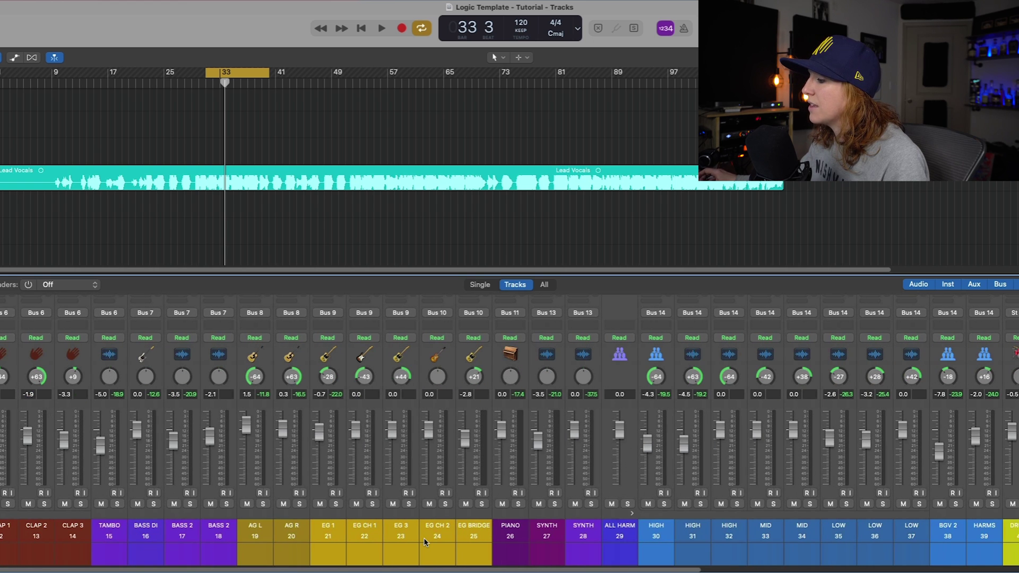
pyautogui.hscroll(3, 425, 541)
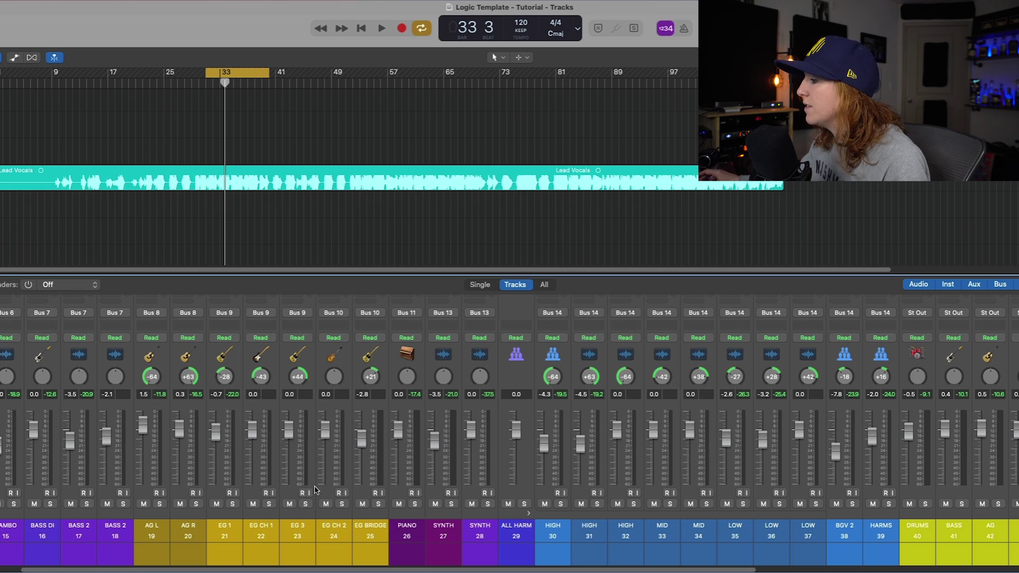
pyautogui.hscroll(5, 314, 490)
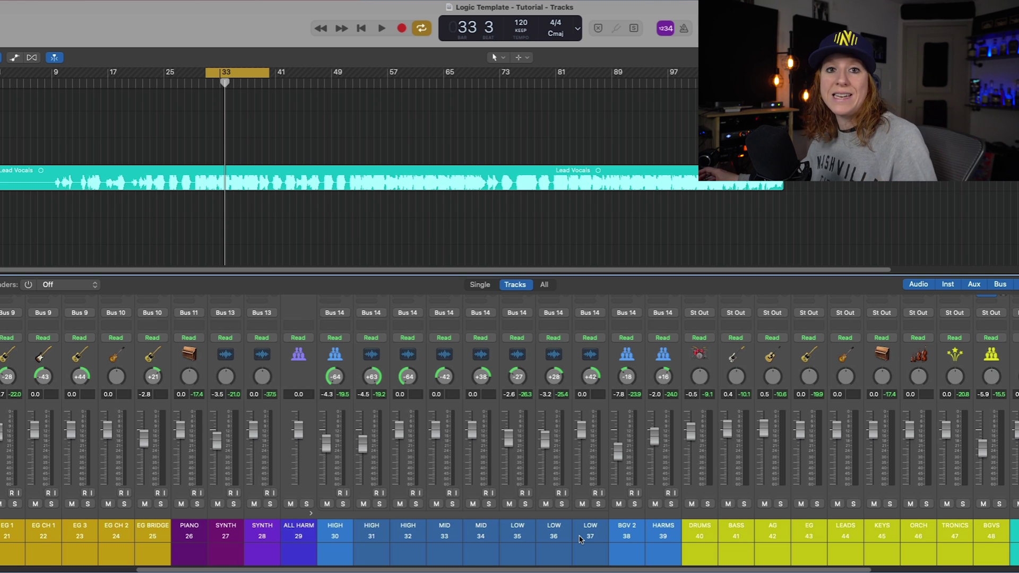
pyautogui.hscroll(10, 580, 538)
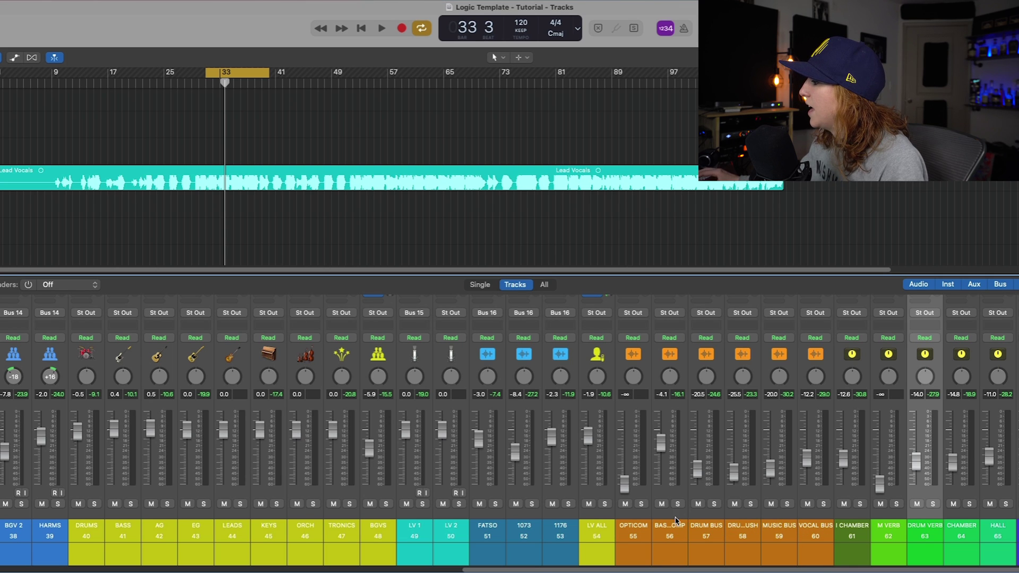
# Select the channel strips from DRUM BUS through VOCAL BUS and review their insert plug-ins
pyautogui.click(710, 503)
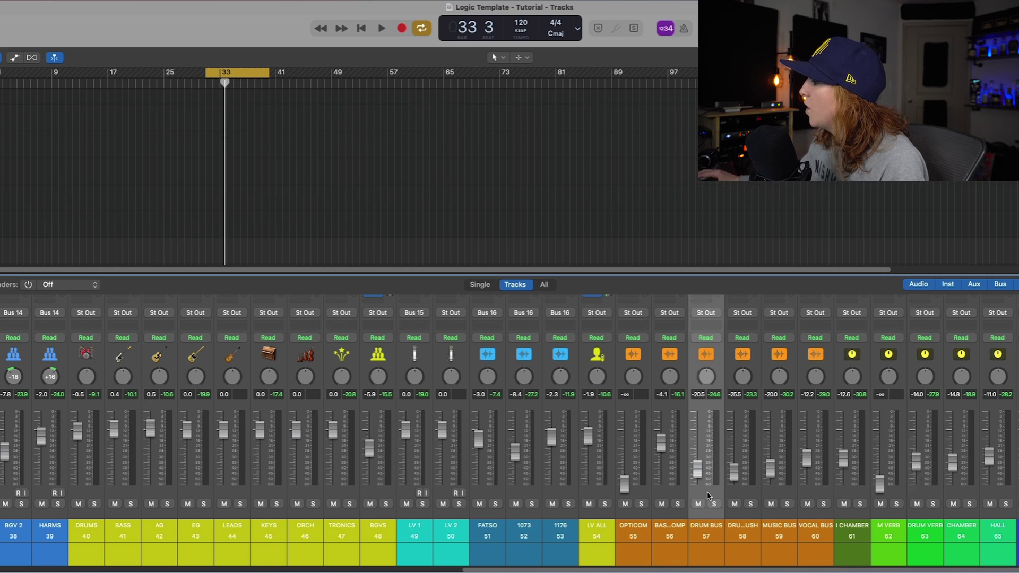
pyautogui.keyDown('shift'); pyautogui.click(817, 491); pyautogui.keyUp('shift')
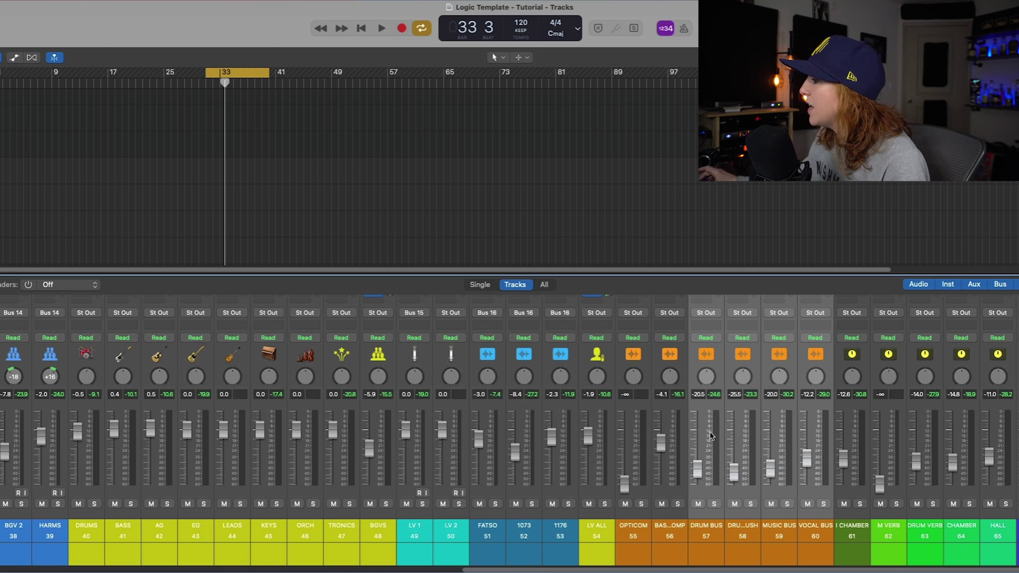
pyautogui.scroll(3, 710, 435)
pyautogui.scroll(8, 709, 435)
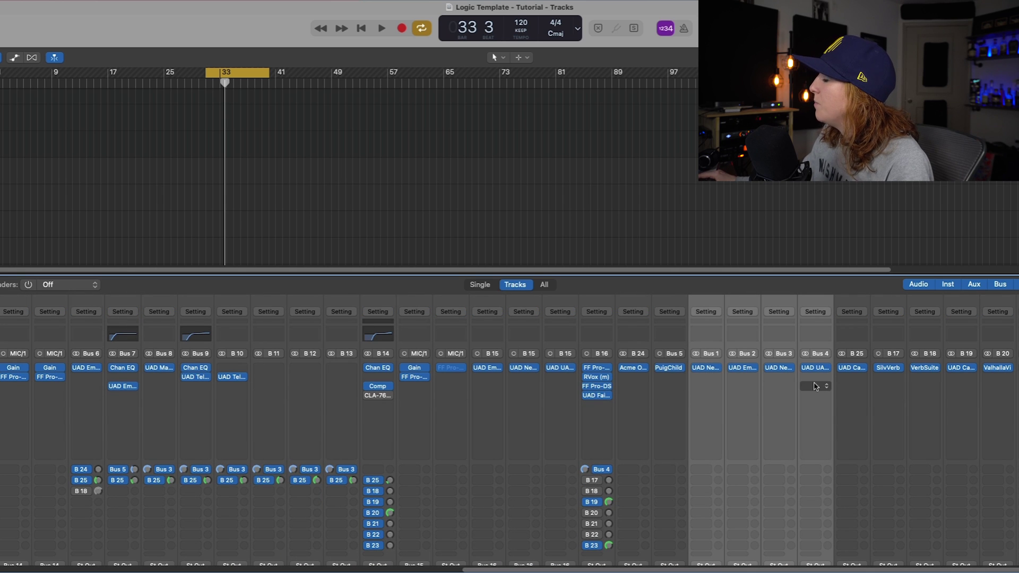
# Inspect the UAD Neve 33609 C compressor on the DRUM BUS channel, close it, and check the channel's fader
pyautogui.click(705, 368)
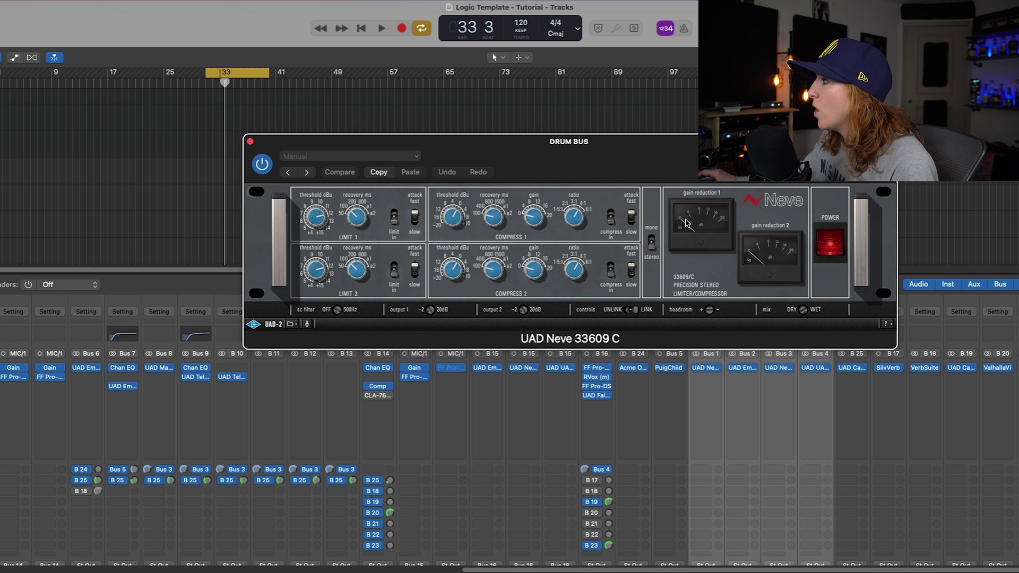
pyautogui.click(249, 141)
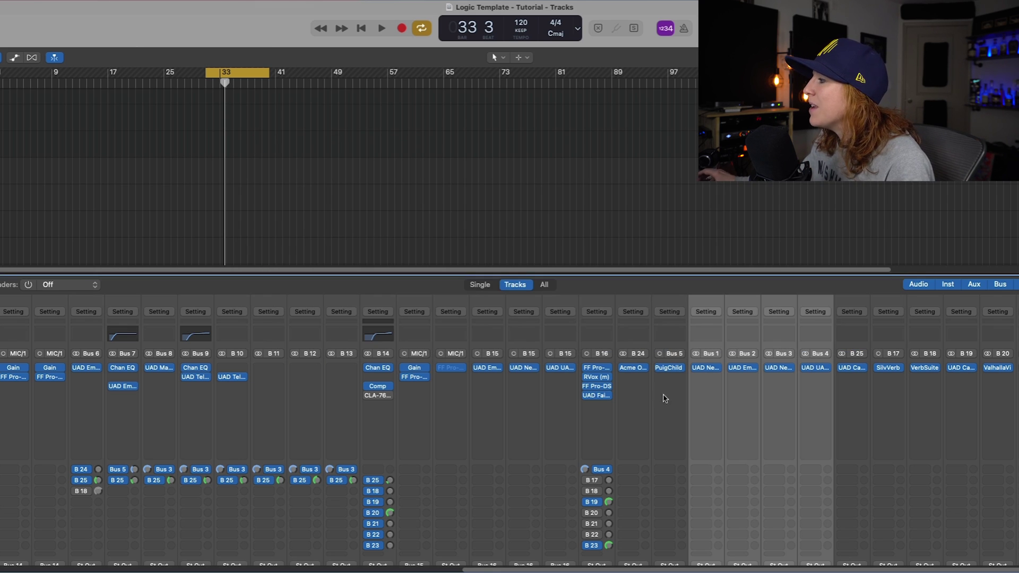
pyautogui.scroll(-5, 663, 406)
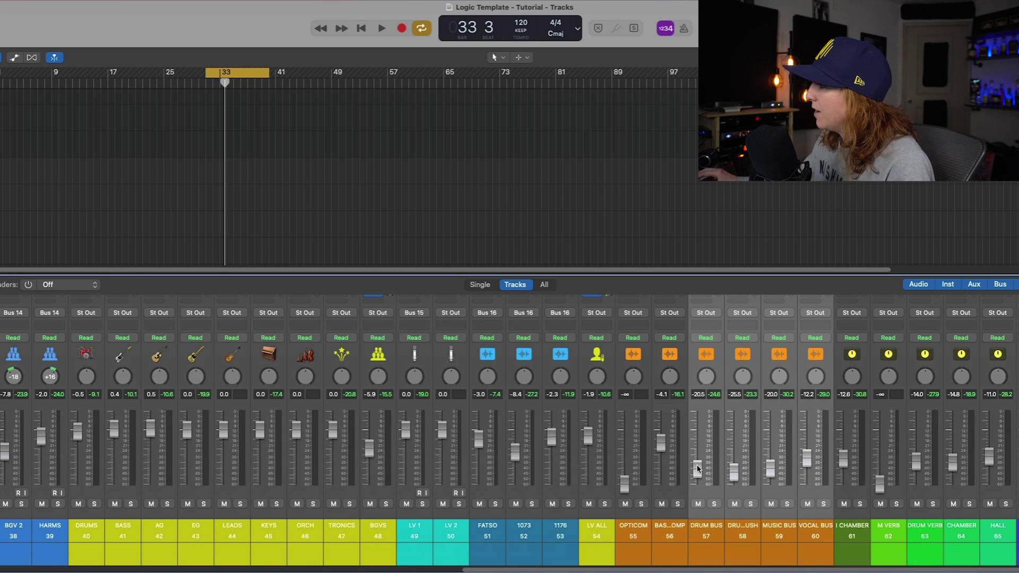
# Inspect the VU Meter plug-in on the Stereo Out and close its window
pyautogui.scroll(5, 509, 424)
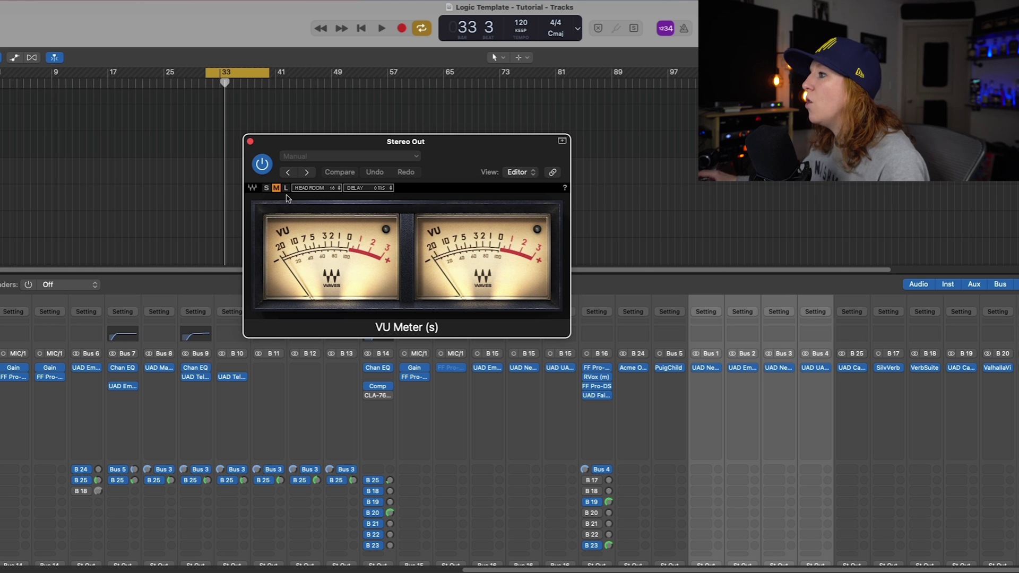
pyautogui.click(250, 141)
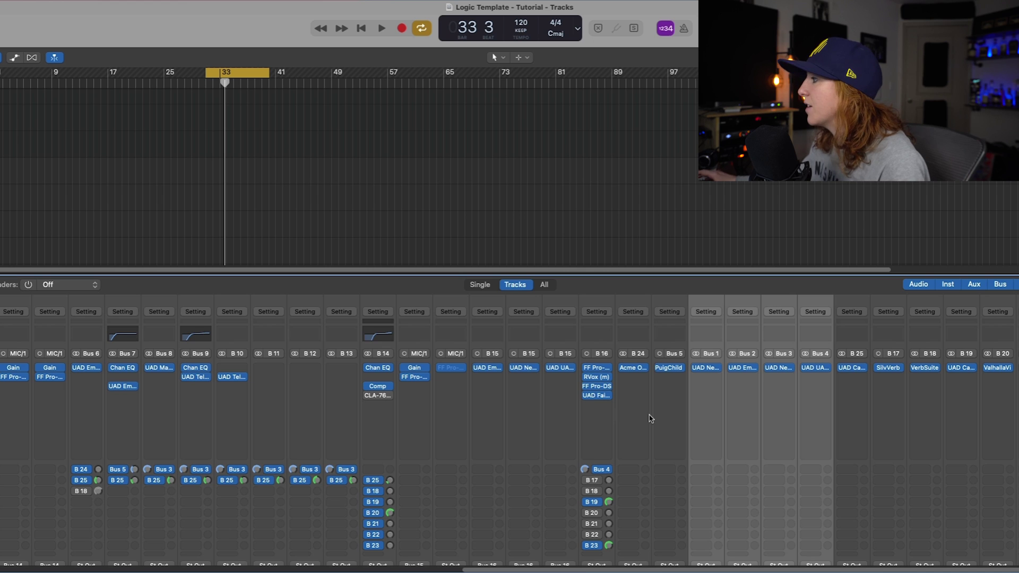
pyautogui.scroll(-5, 651, 418)
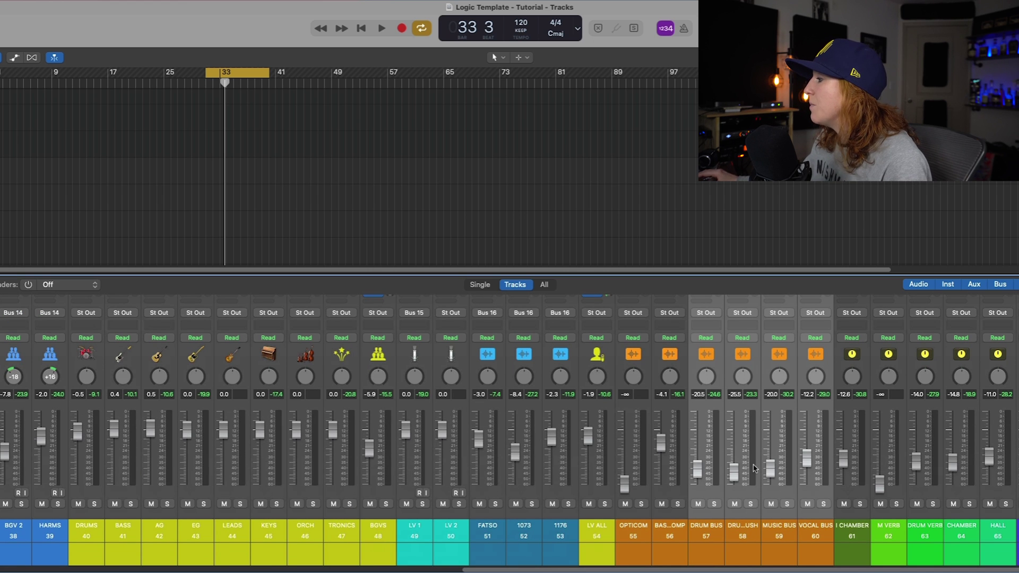
# Inspect the UAD Empirical Labs FATSO Jr plug-in on the DRUM CRUSH channel and close its window
pyautogui.scroll(5, 748, 455)
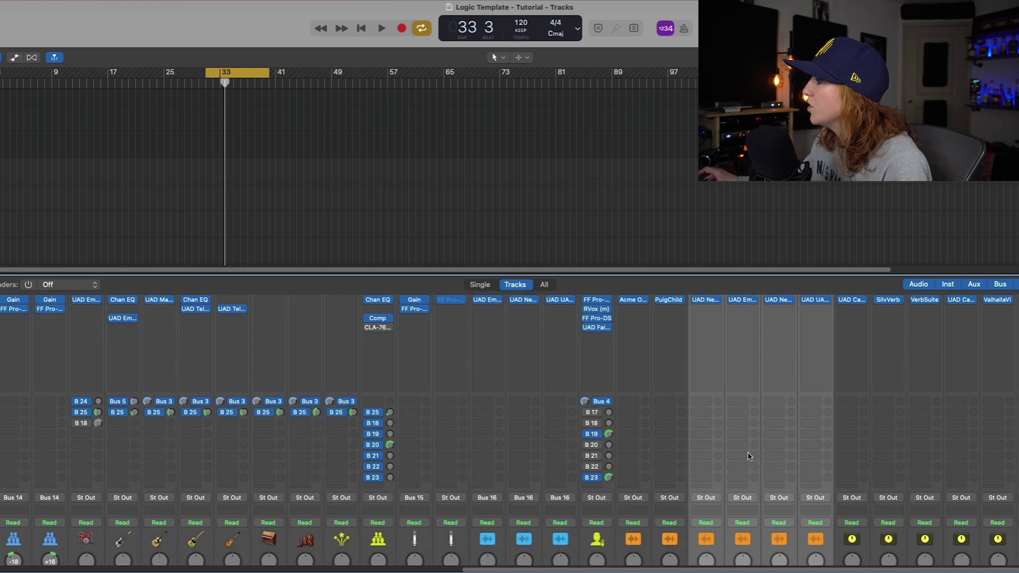
pyautogui.click(743, 368)
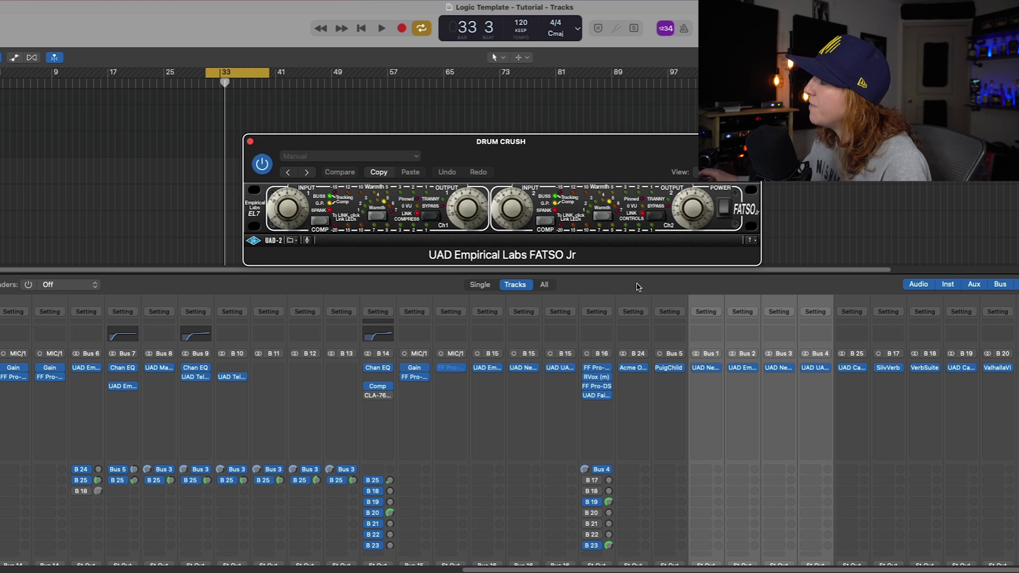
pyautogui.click(251, 141)
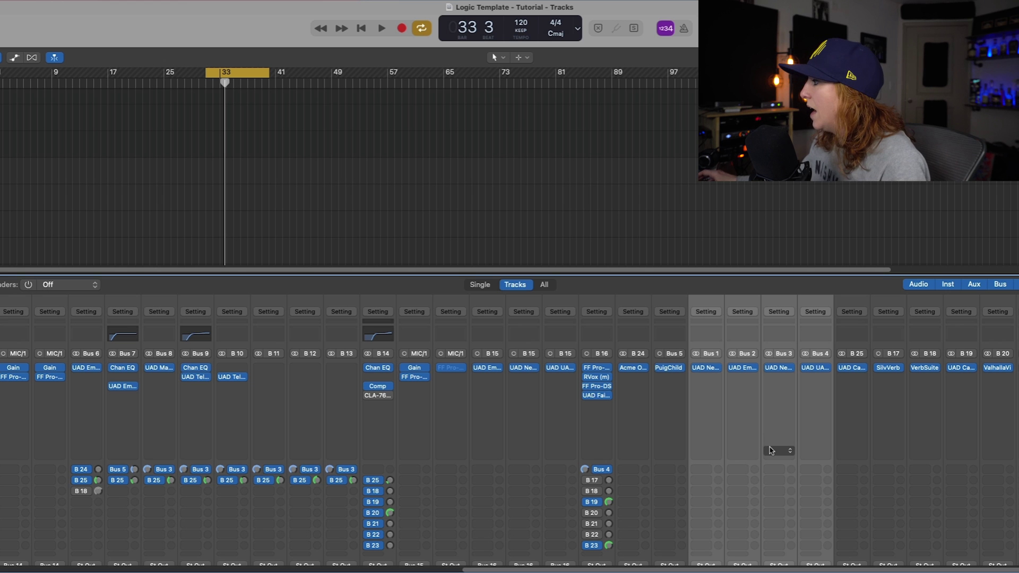
pyautogui.scroll(-8, 771, 449)
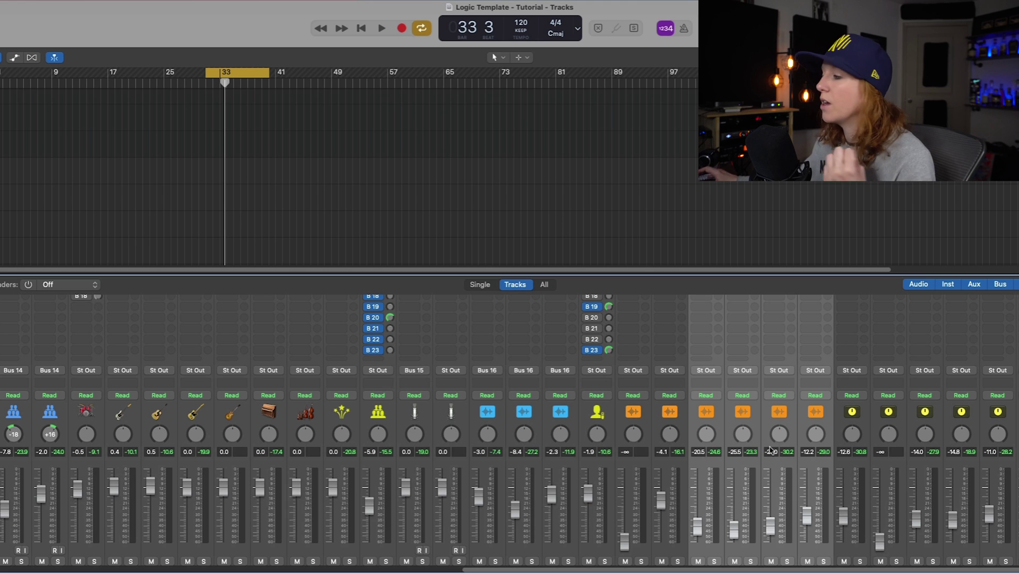
# Check the MUSIC BUS and VOCAL BUS channels, then inspect and close the UAD UA 1176AE plug-in on the VOCAL BUS
pyautogui.scroll(5, 825, 477)
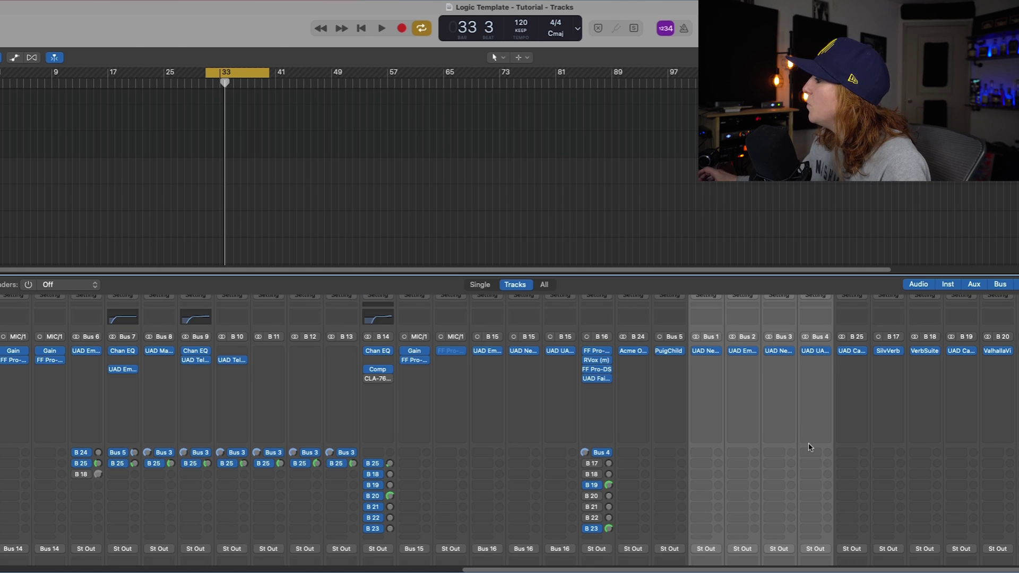
pyautogui.scroll(-7, 812, 488)
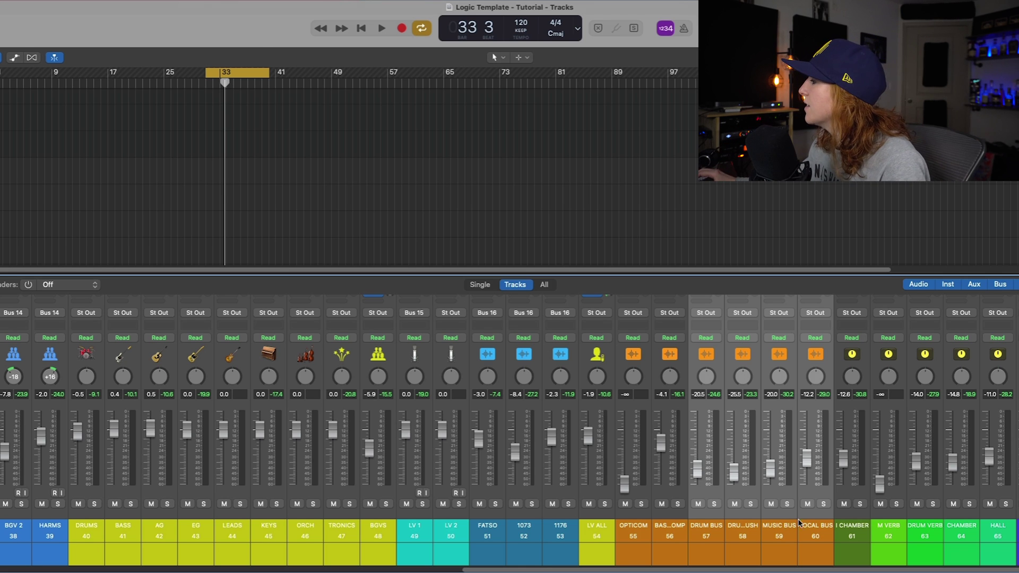
pyautogui.scroll(10, 810, 490)
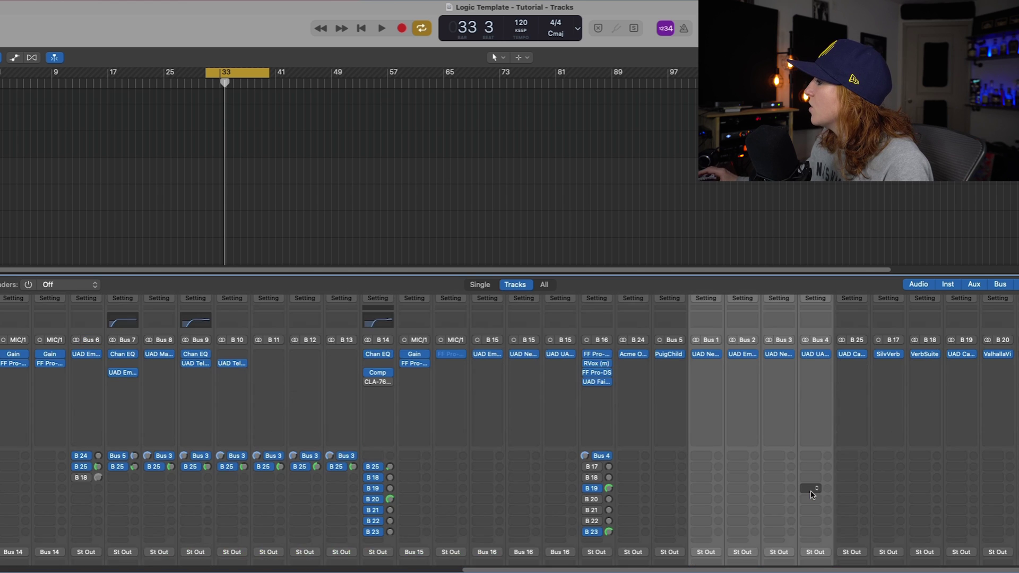
pyautogui.click(816, 369)
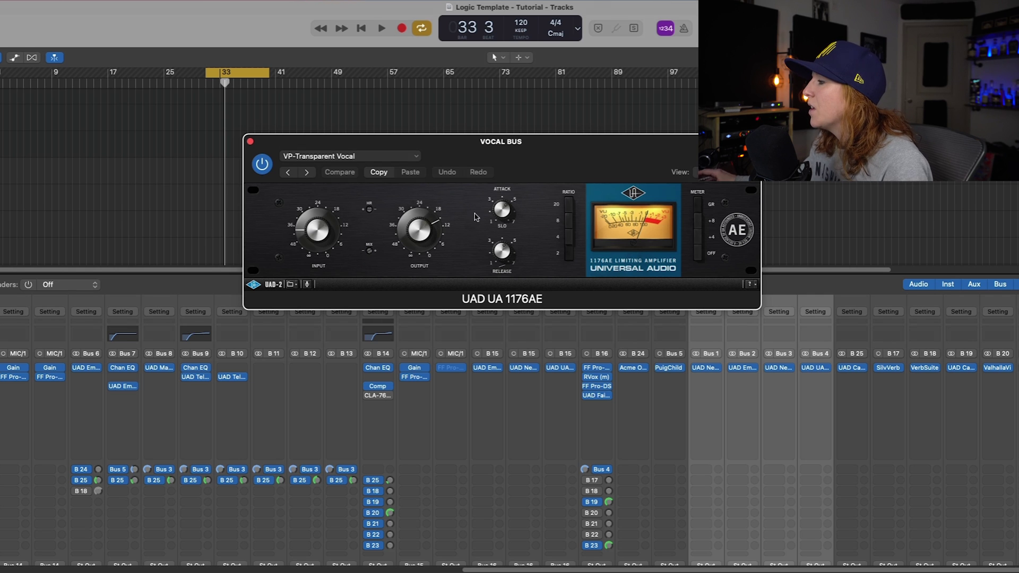
pyautogui.click(250, 142)
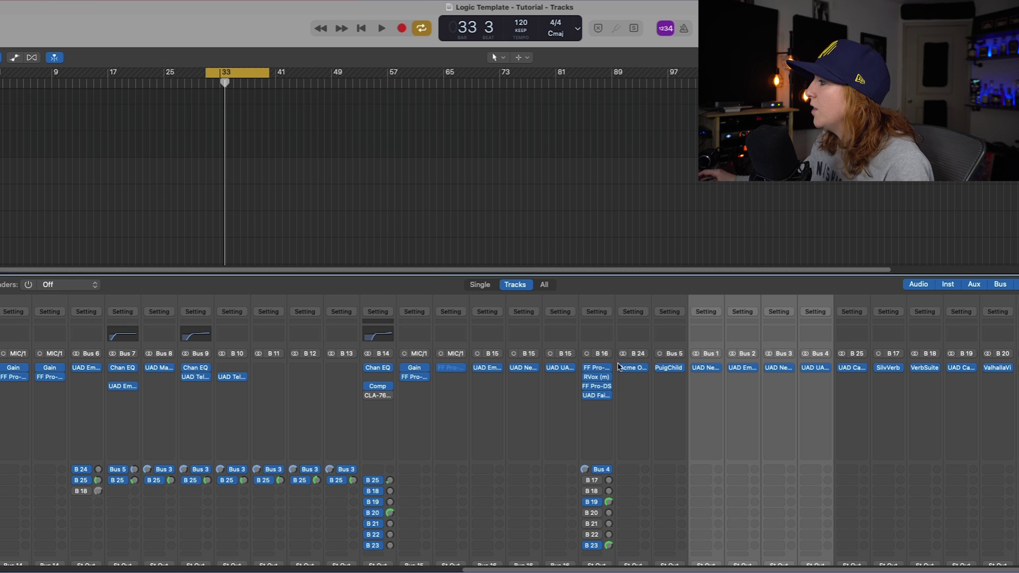
# Select the OPTICOM channel, inspect its Acme Opticom XLA-3 plug-in, and close the plug-in window
pyautogui.scroll(-10, 713, 426)
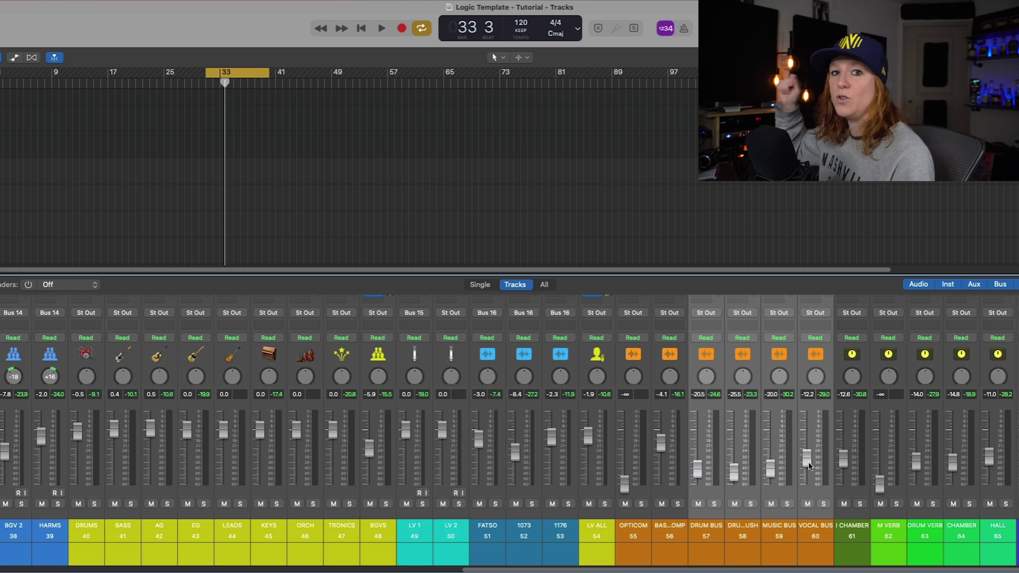
pyautogui.click(641, 491)
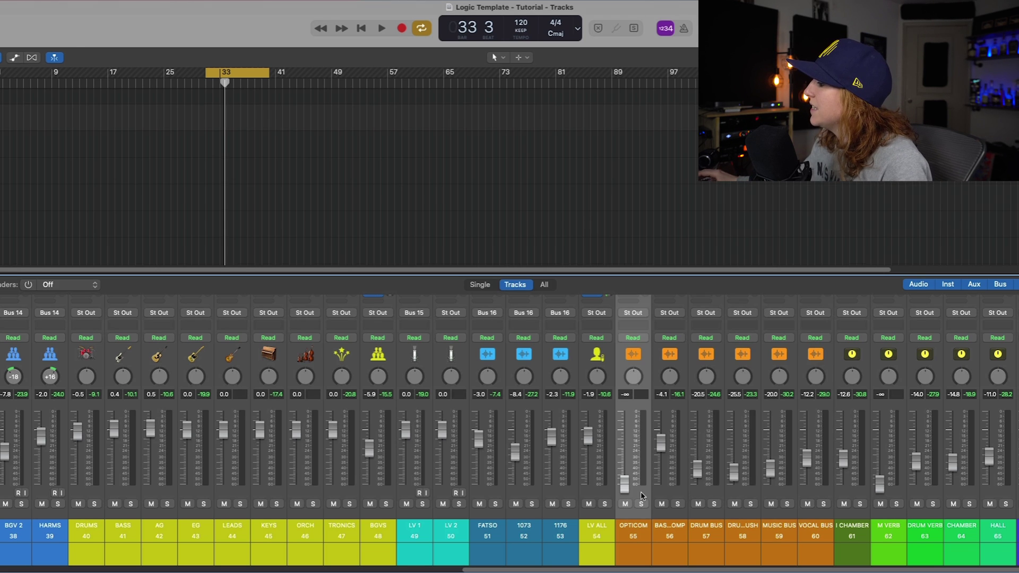
pyautogui.scroll(10, 646, 472)
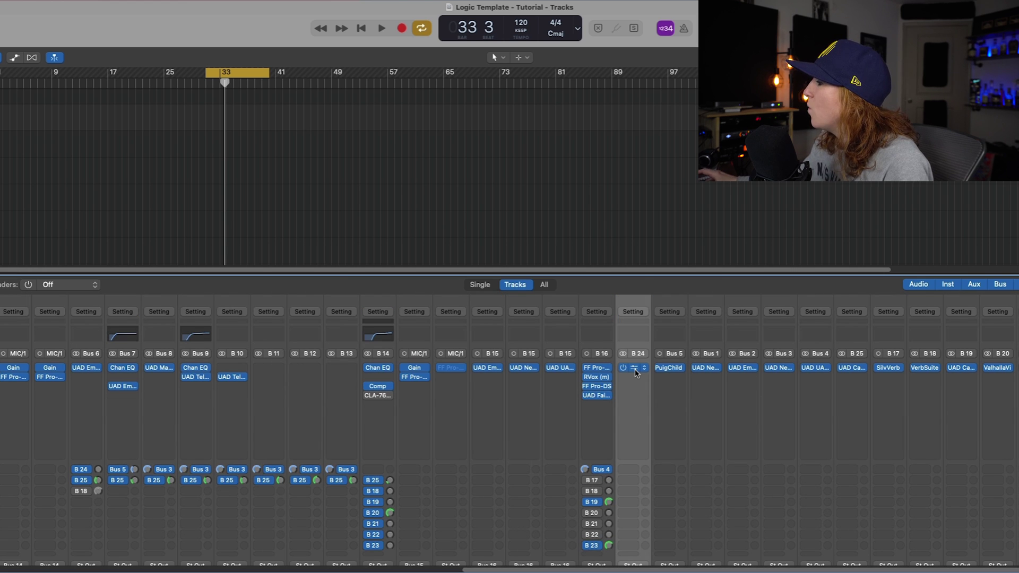
pyautogui.click(634, 369)
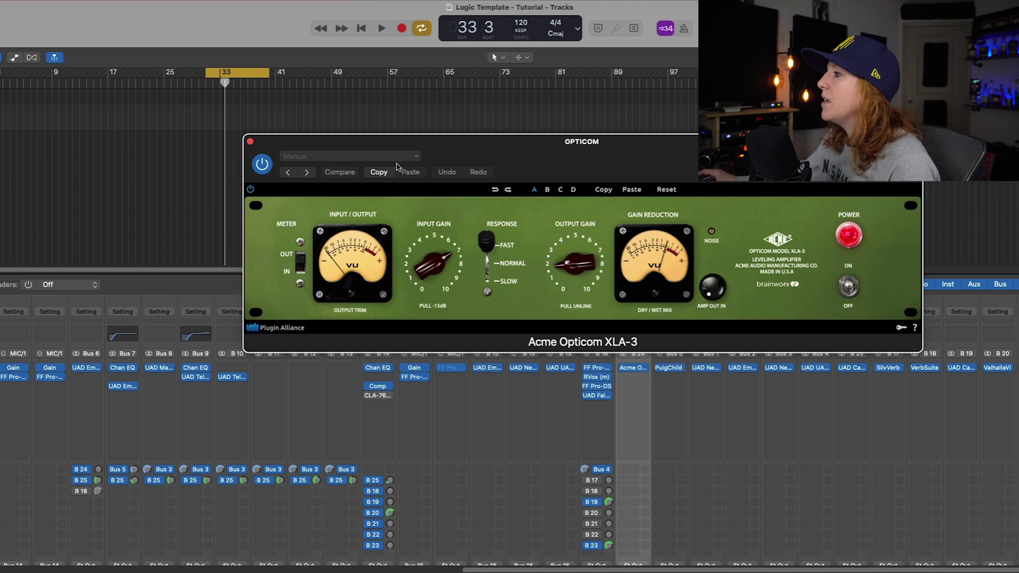
pyautogui.click(250, 142)
# Select the BASS COMP channel, open its PuigChild 660 plug-in, and move the plug-in window clear of the mixer inserts
pyautogui.scroll(-5, 590, 435)
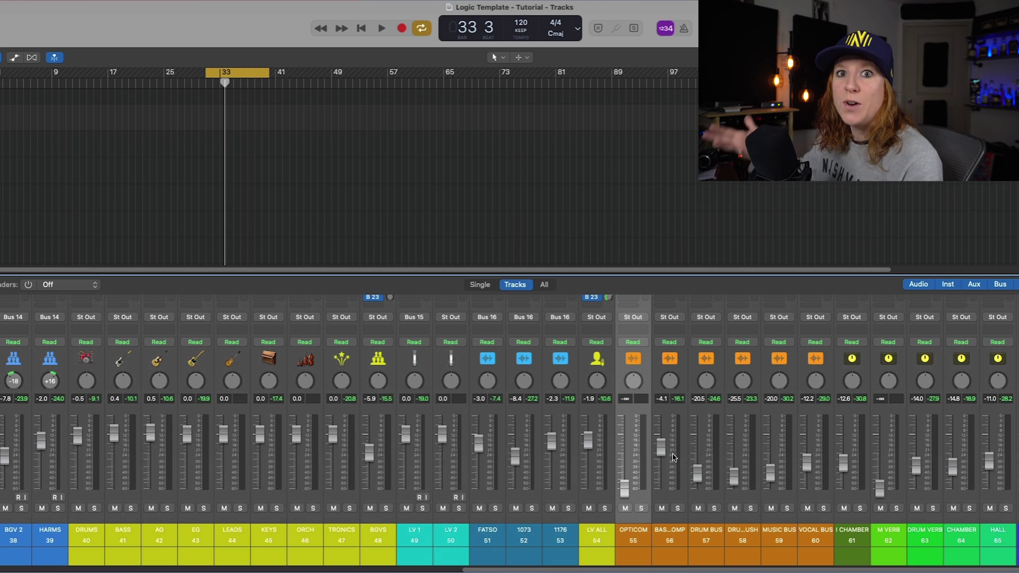
pyautogui.click(671, 488)
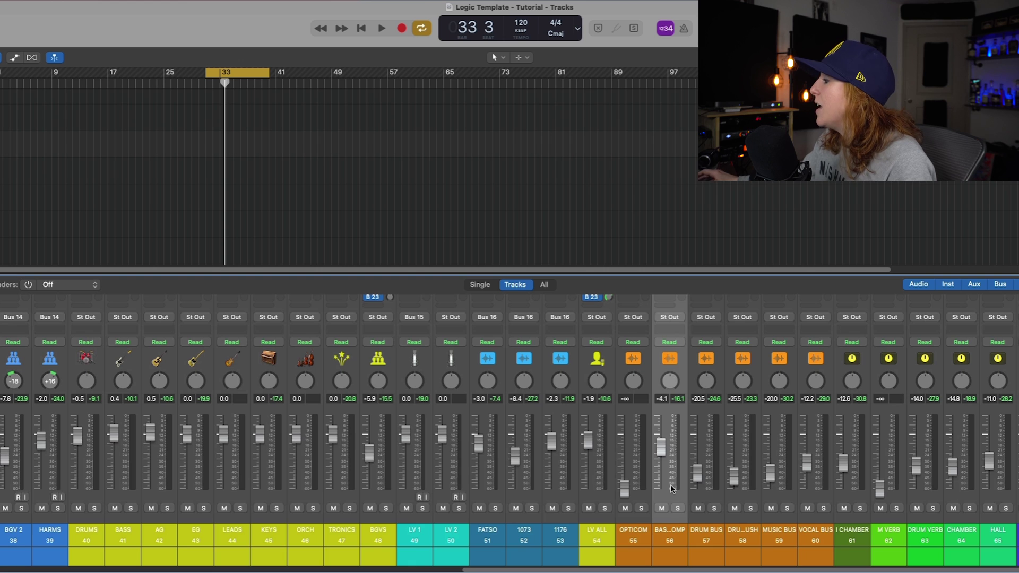
pyautogui.scroll(8, 671, 489)
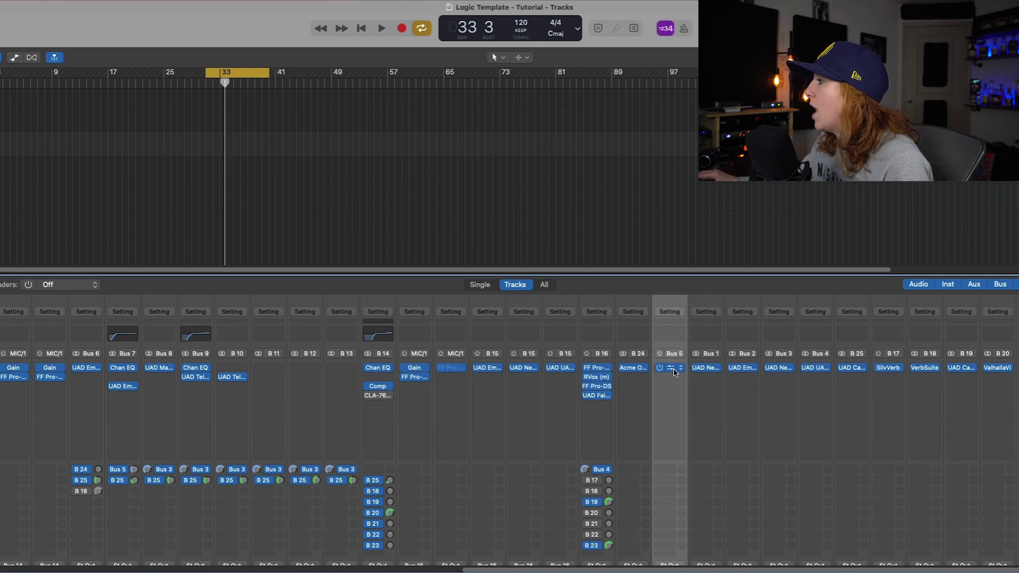
pyautogui.click(671, 370)
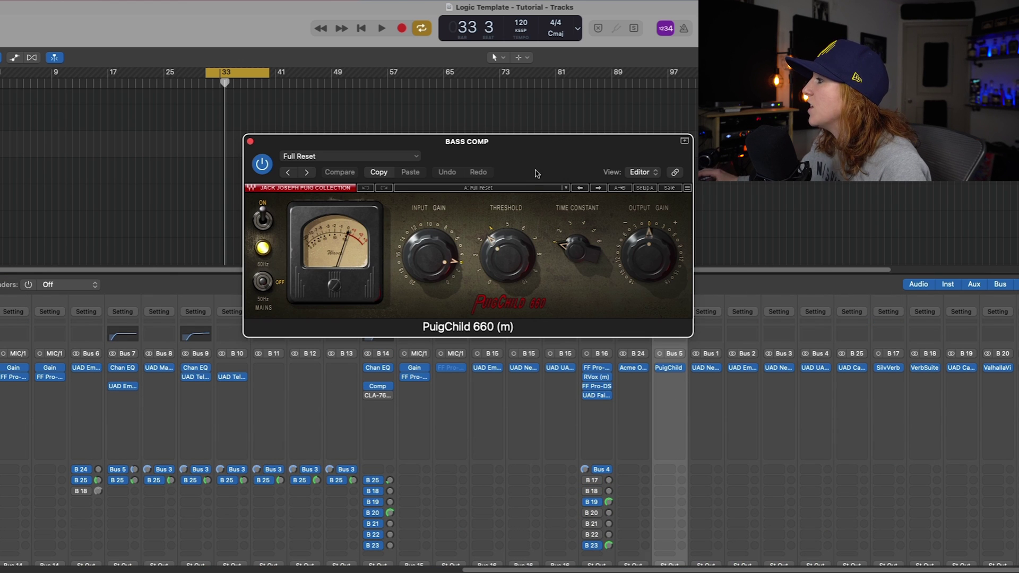
pyautogui.moveTo(520, 162); pyautogui.dragTo(525, 119)
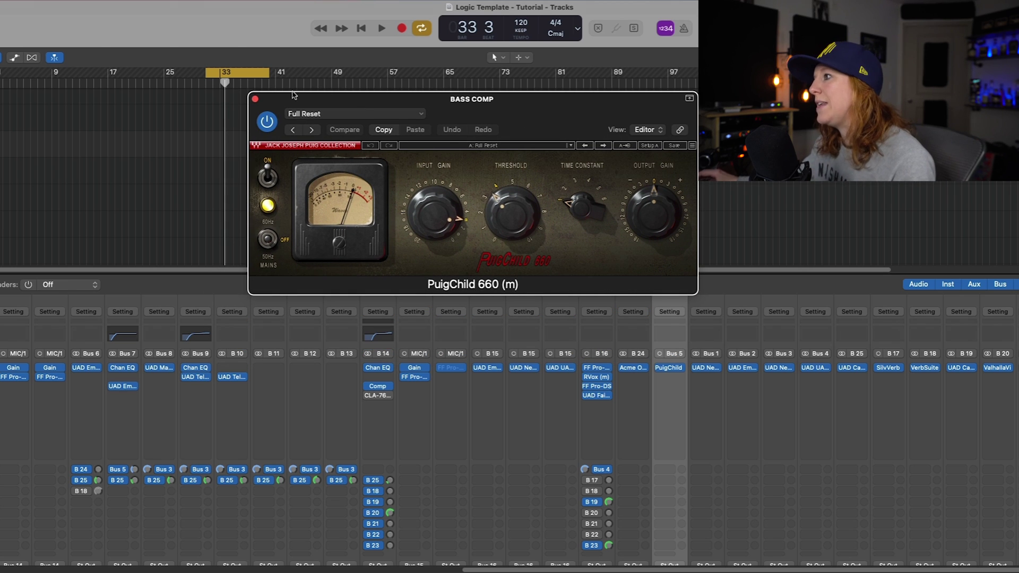
# Close the PuigChild 660 plug-in window and go from the bus channels' faders back to the drum tracks' channel strips
pyautogui.click(255, 99)
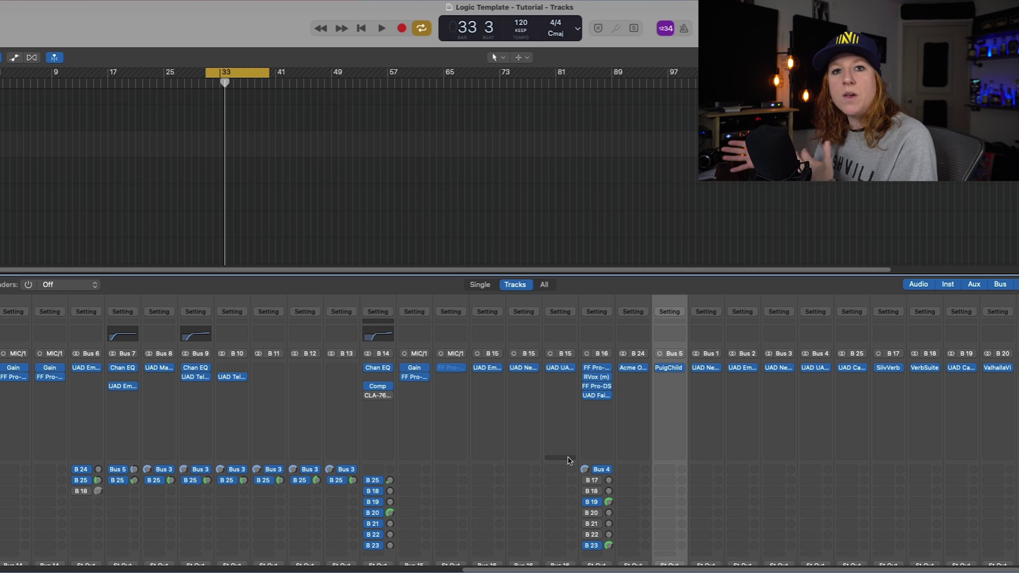
pyautogui.scroll(-10, 960, 530)
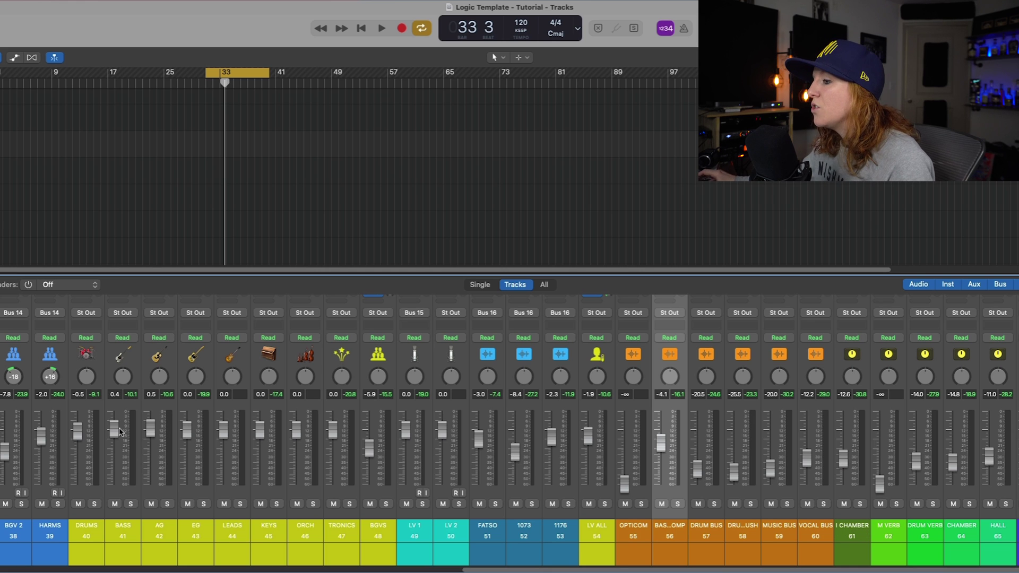
pyautogui.scroll(1, 91, 436)
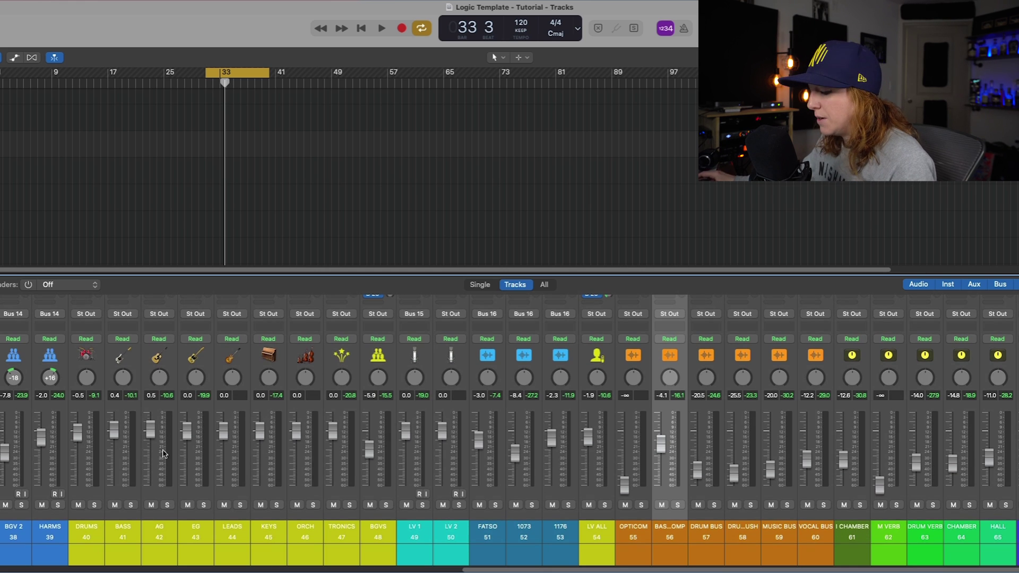
pyautogui.hscroll(-10, 190, 454)
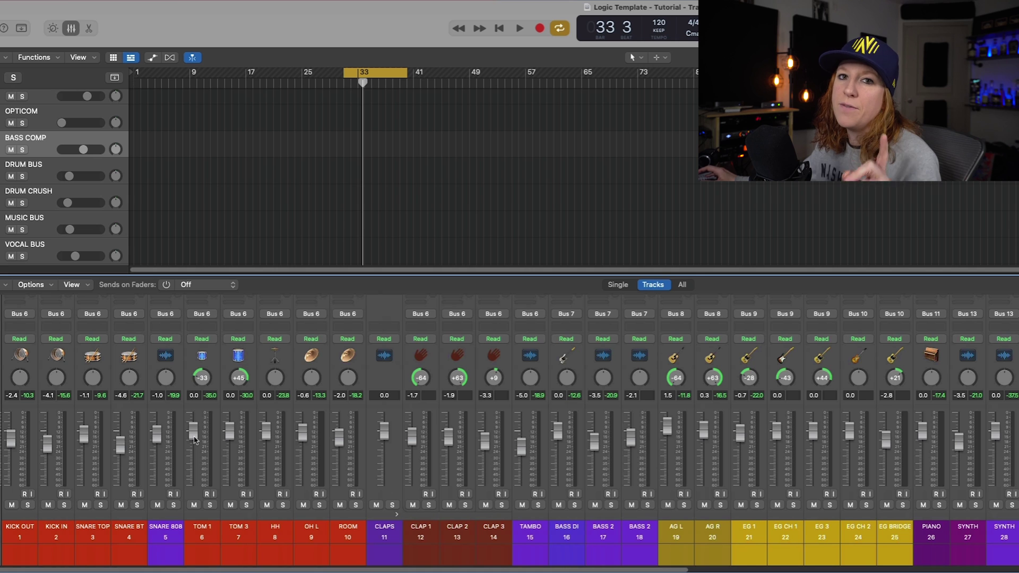
# Inspect the KICK OUT track's Bus 1 send and its list of available busses, leaving the DRUM BUS assignment in place
pyautogui.scroll(5, 92, 419)
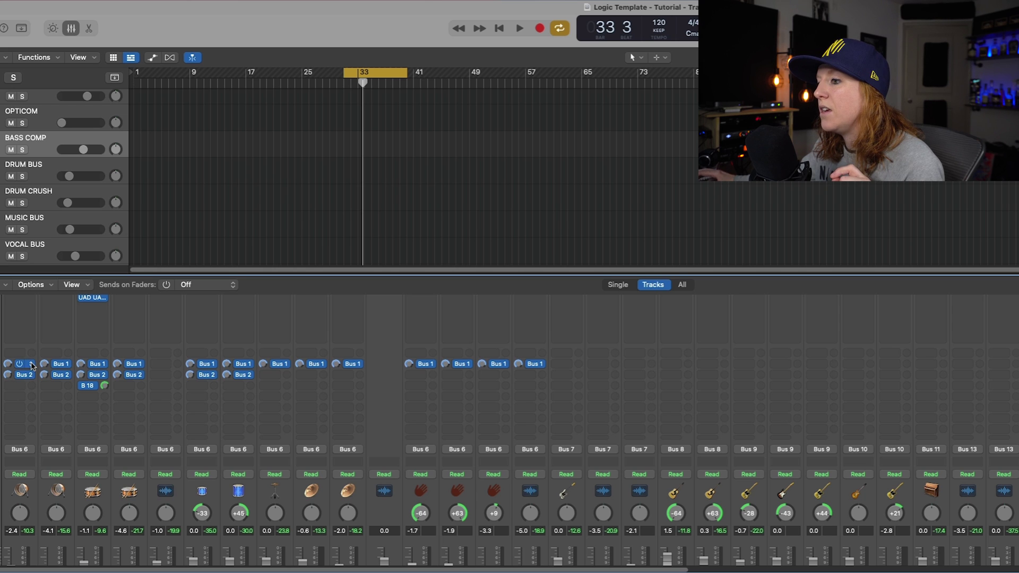
pyautogui.click(32, 365)
pyautogui.moveTo(66, 456)
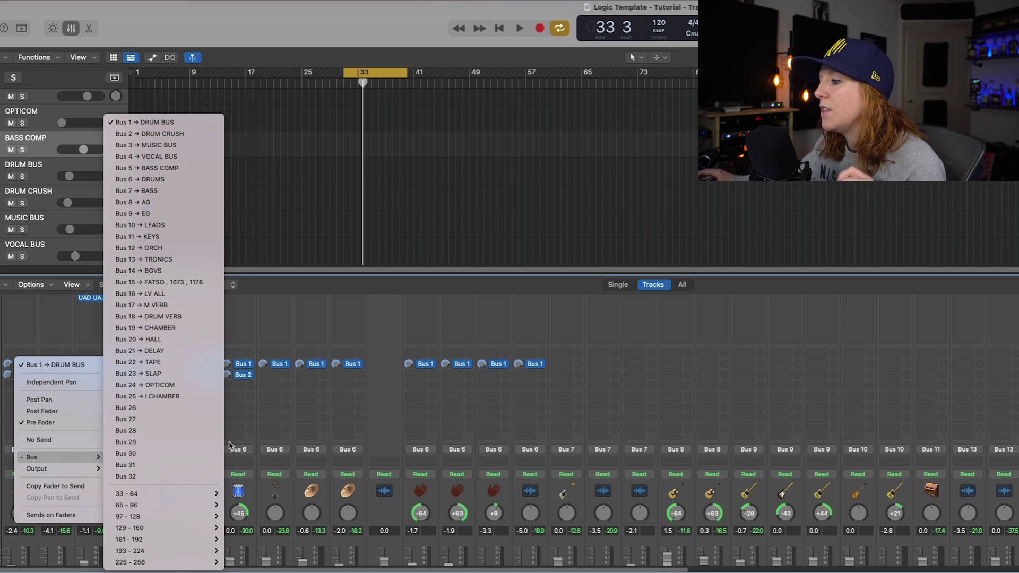
pyautogui.click(154, 316)
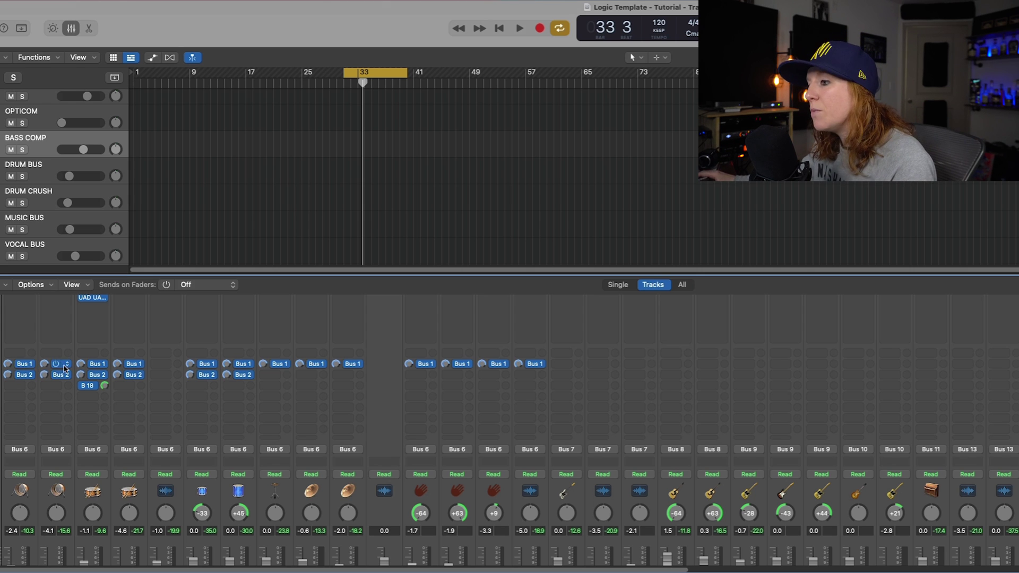
# Add a Bus 1 (DRUM BUS) send to the SNARE 808 track, set it to Pre Fader, and adjust its send level
pyautogui.scroll(-2, 177, 366)
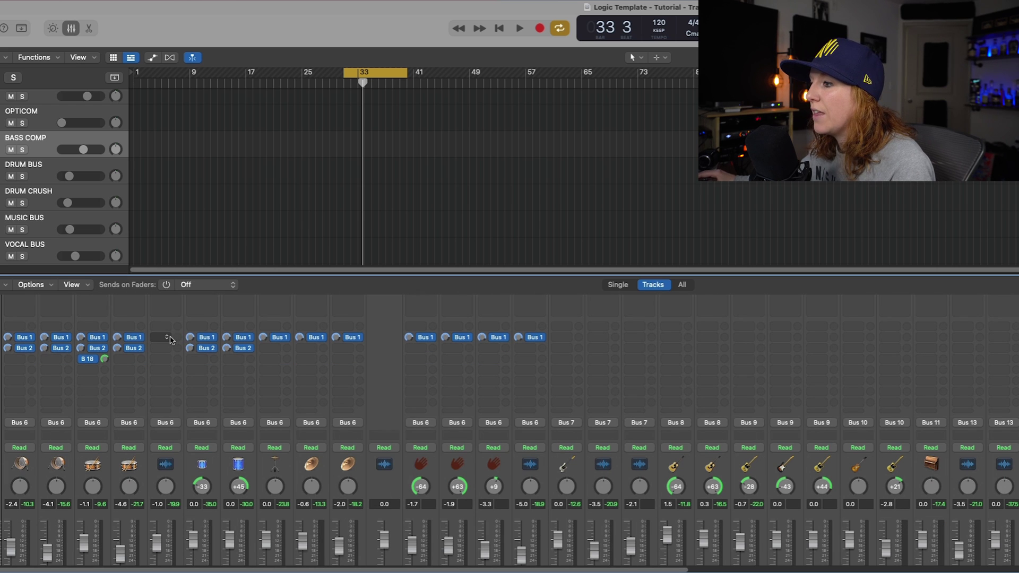
pyautogui.click(168, 338)
pyautogui.moveTo(175, 354)
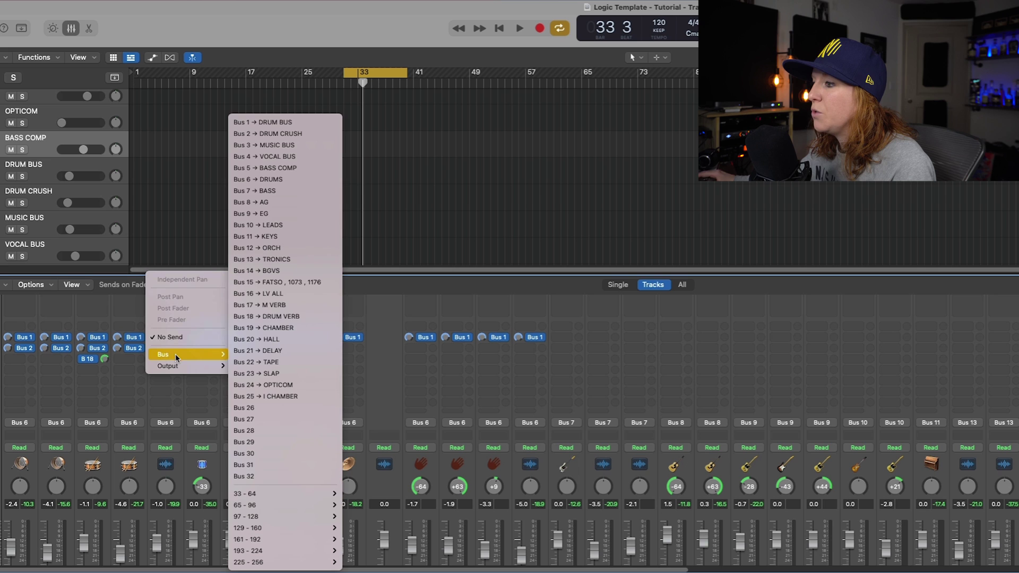
pyautogui.click(285, 123)
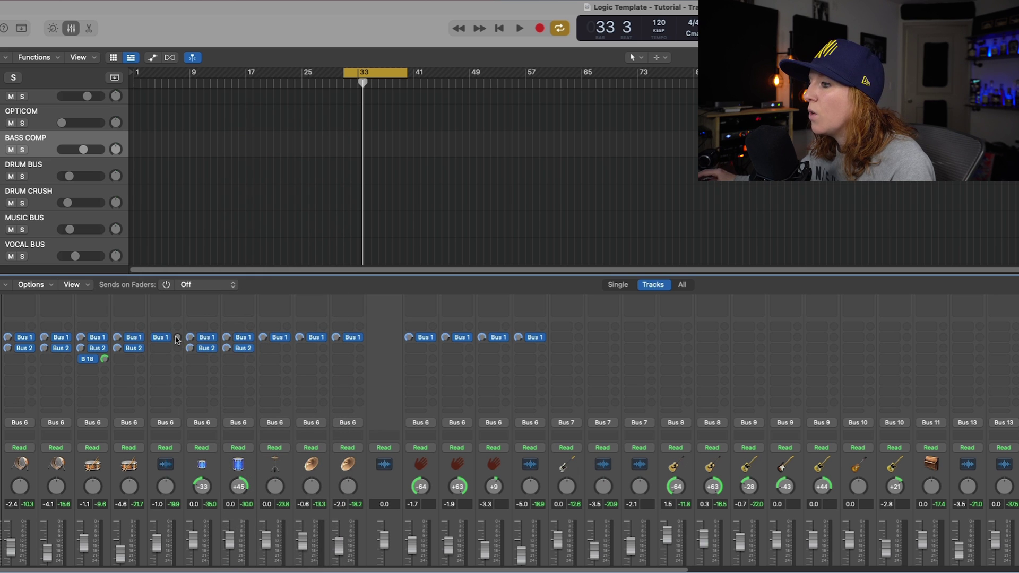
pyautogui.click(170, 338)
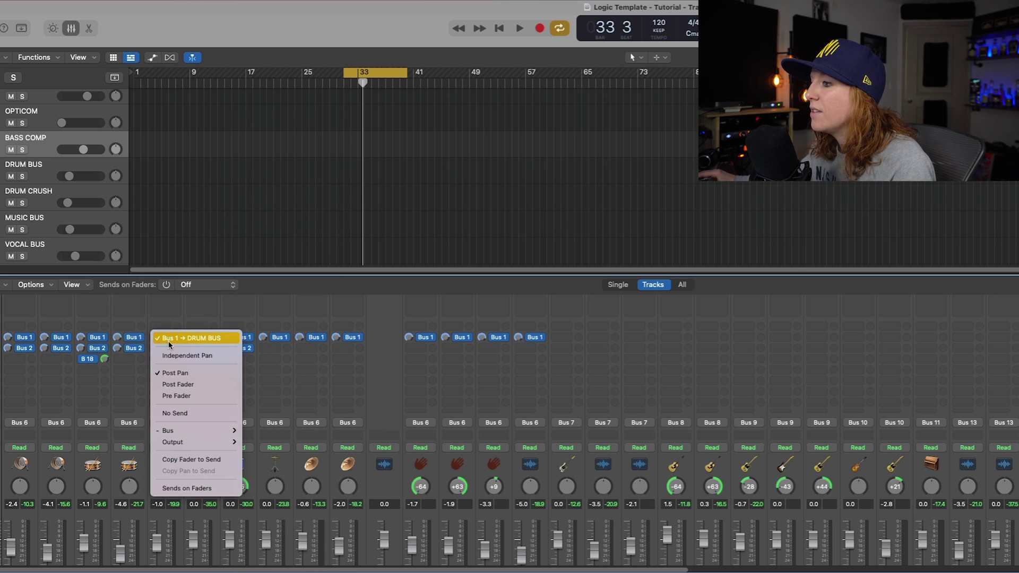
pyautogui.click(175, 397)
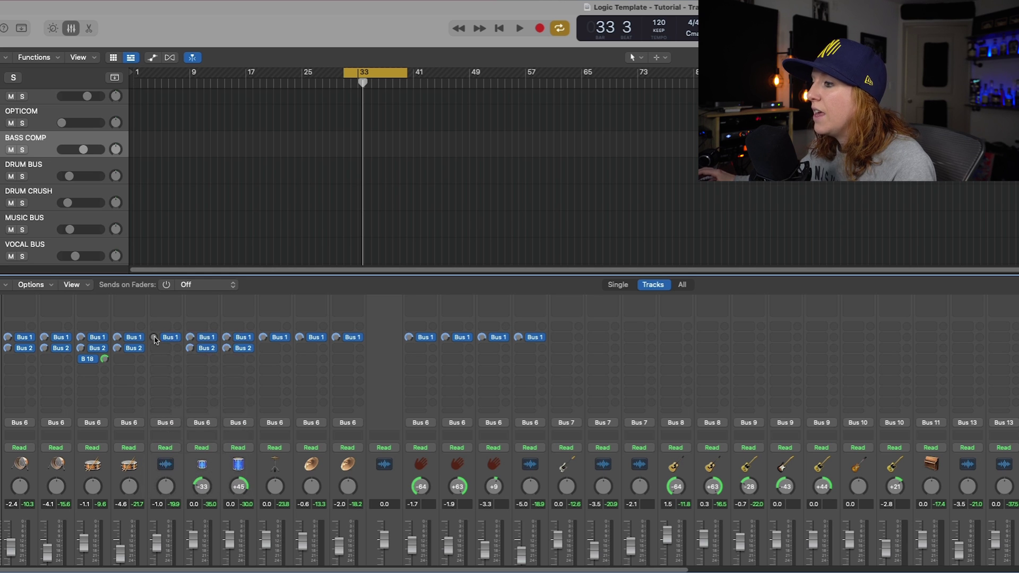
pyautogui.moveTo(157, 338); pyautogui.dragTo(157, 328)
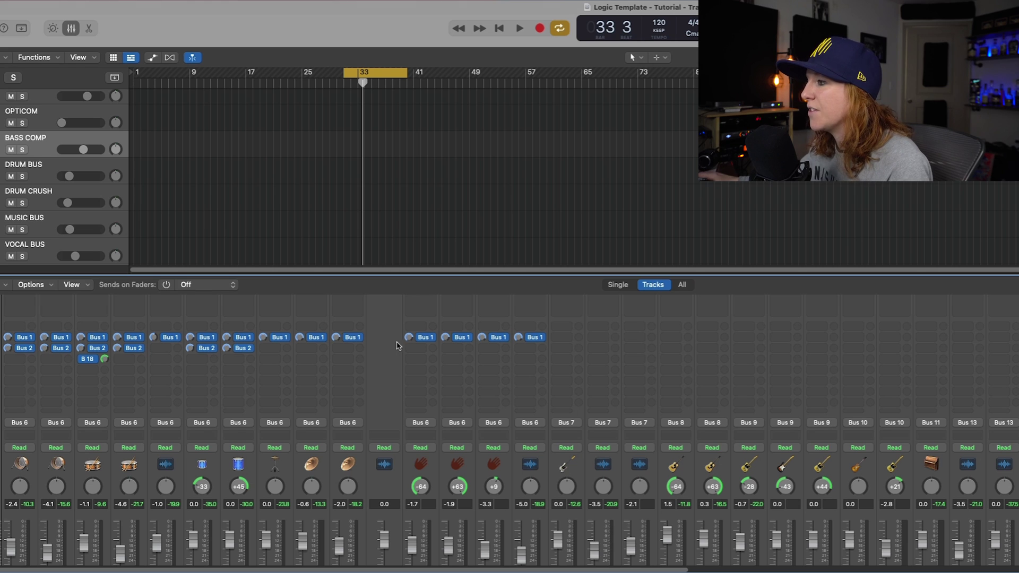
# Inspect the KICK OUT track's Bus 2 send and its bus list, keeping the DRUM CRUSH assignment
pyautogui.click(33, 353)
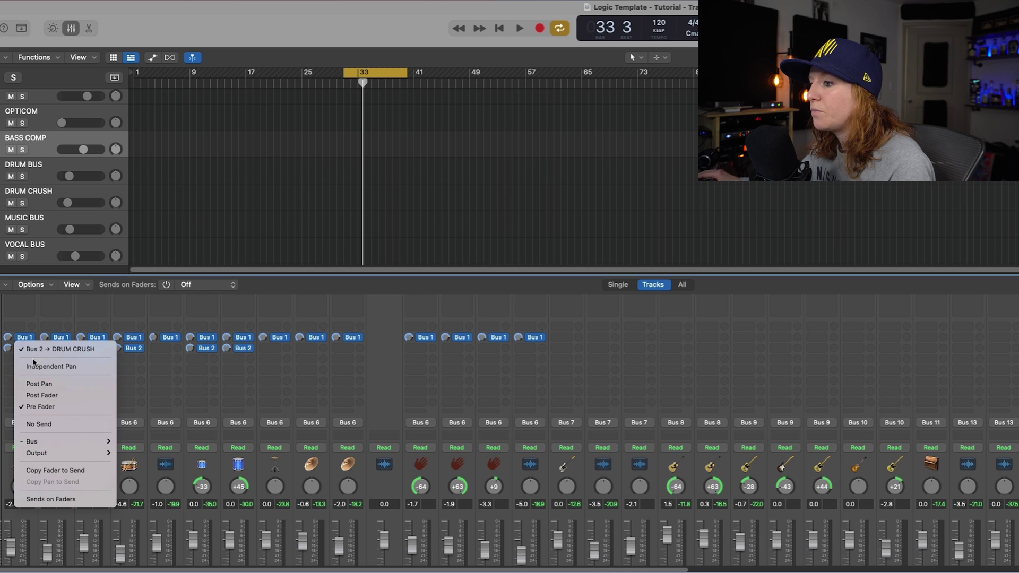
pyautogui.moveTo(55, 440)
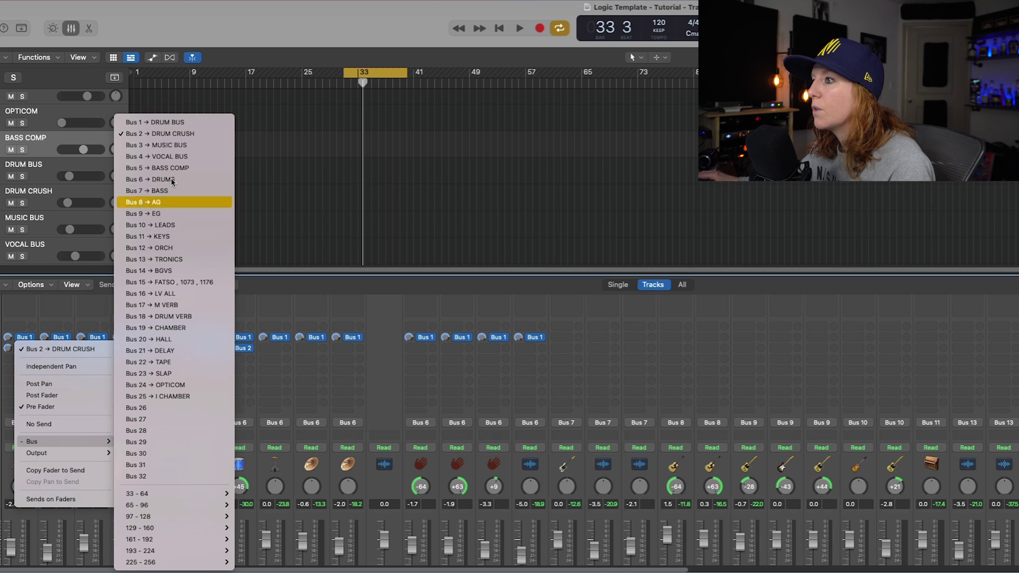
pyautogui.click(175, 316)
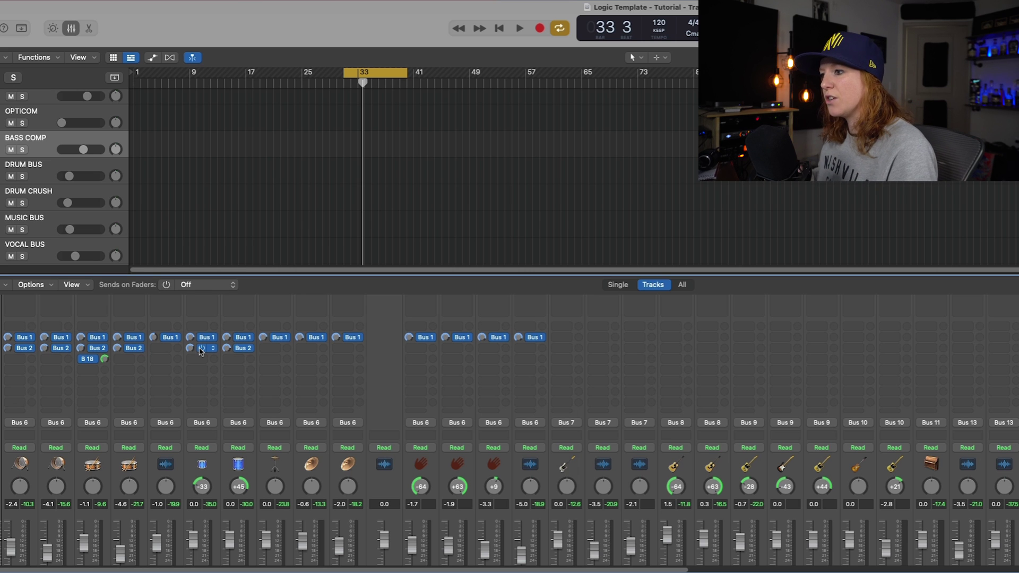
# Add a second send on the SNARE 808 track to Bus 2 (DRUM CRUSH) and set it to Pre Fader
pyautogui.click(168, 352)
pyautogui.moveTo(172, 366)
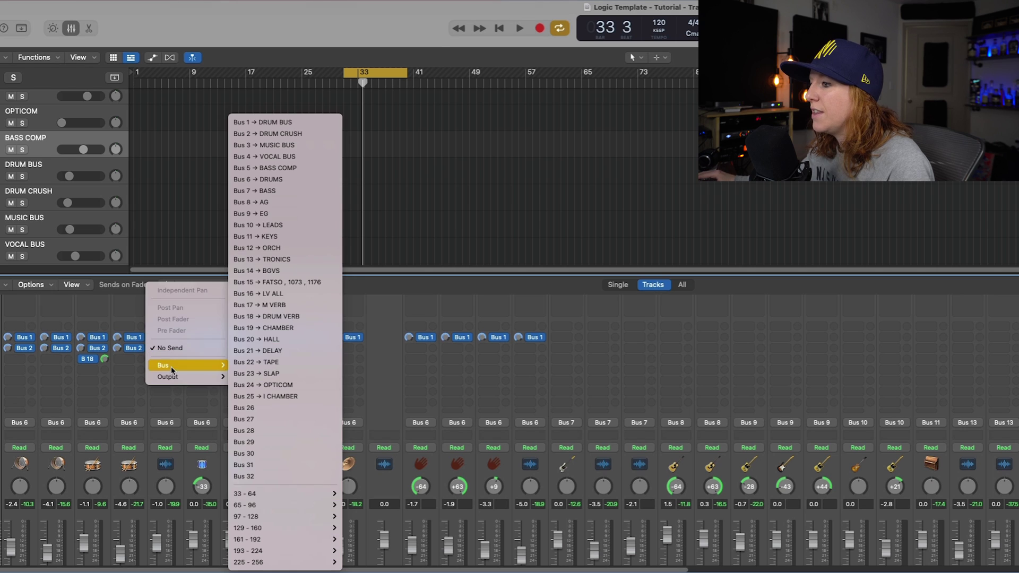
pyautogui.click(265, 133)
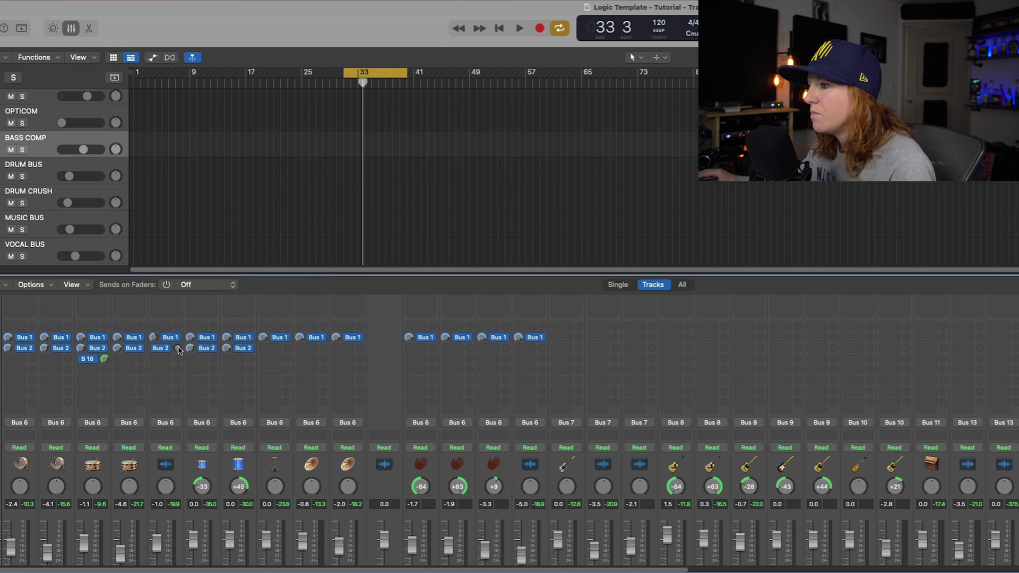
pyautogui.click(170, 352)
pyautogui.click(181, 379)
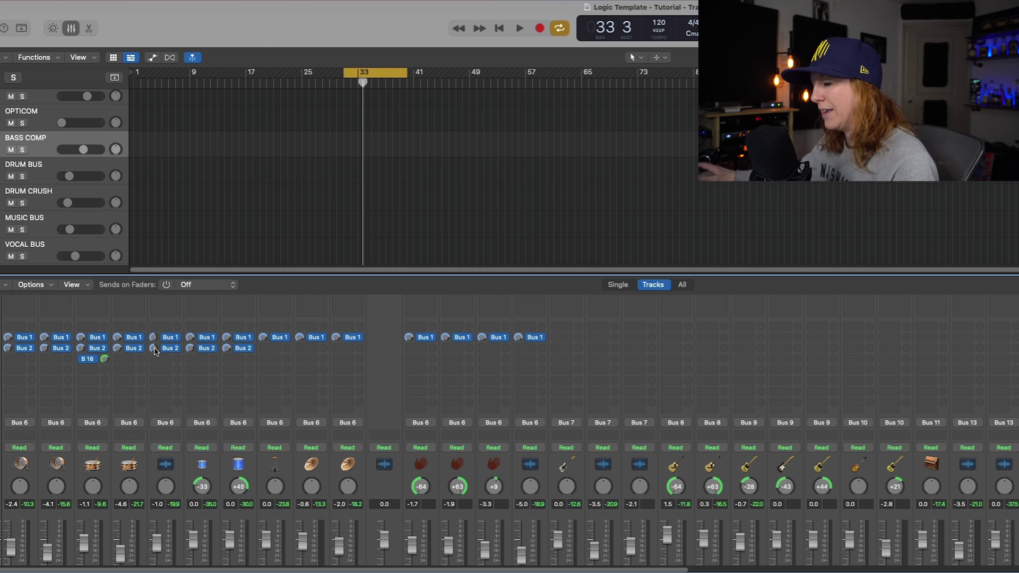
# Examine the inserts, sends and faders on the instrument and vocal group channels, including their Bus 3 and Bus 4 sends
pyautogui.scroll(-3, 304, 364)
pyautogui.hscroll(15, 370, 371)
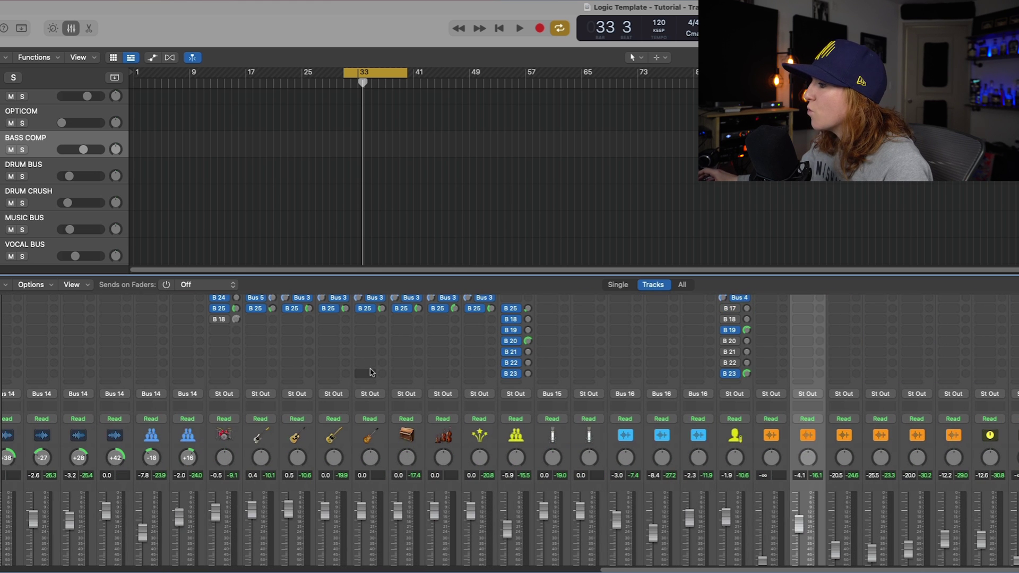
pyautogui.scroll(8, 370, 372)
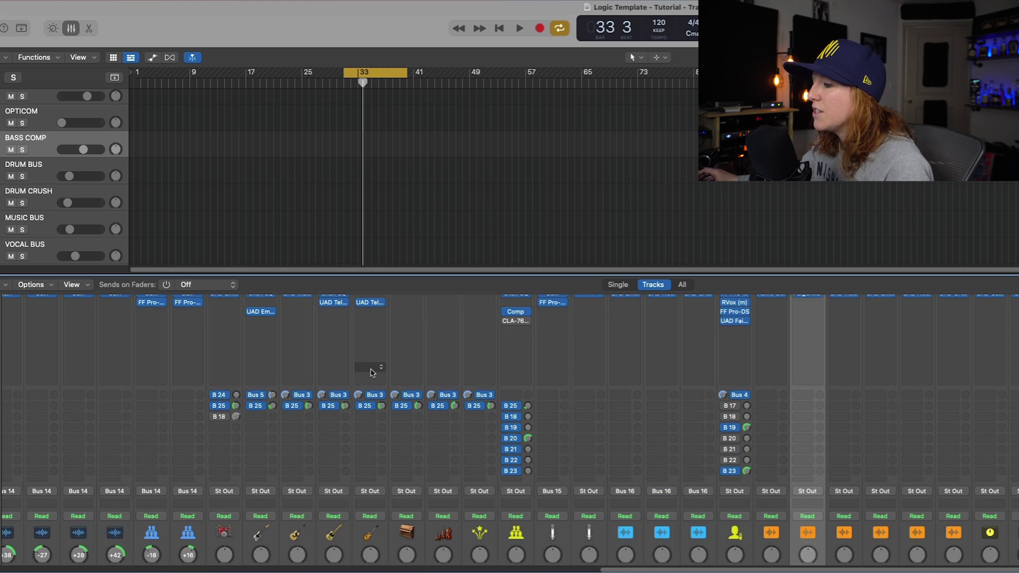
pyautogui.scroll(-8, 369, 372)
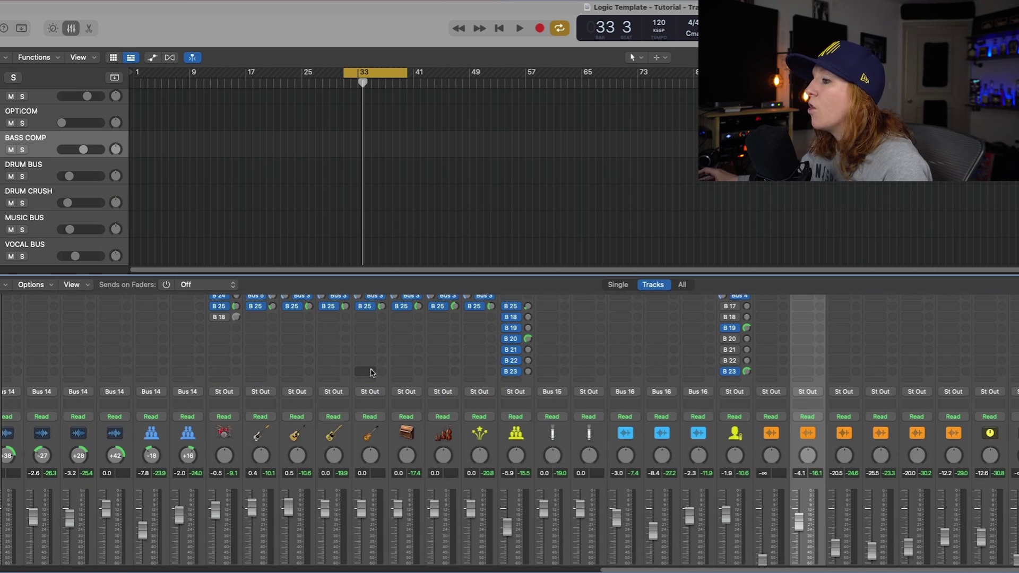